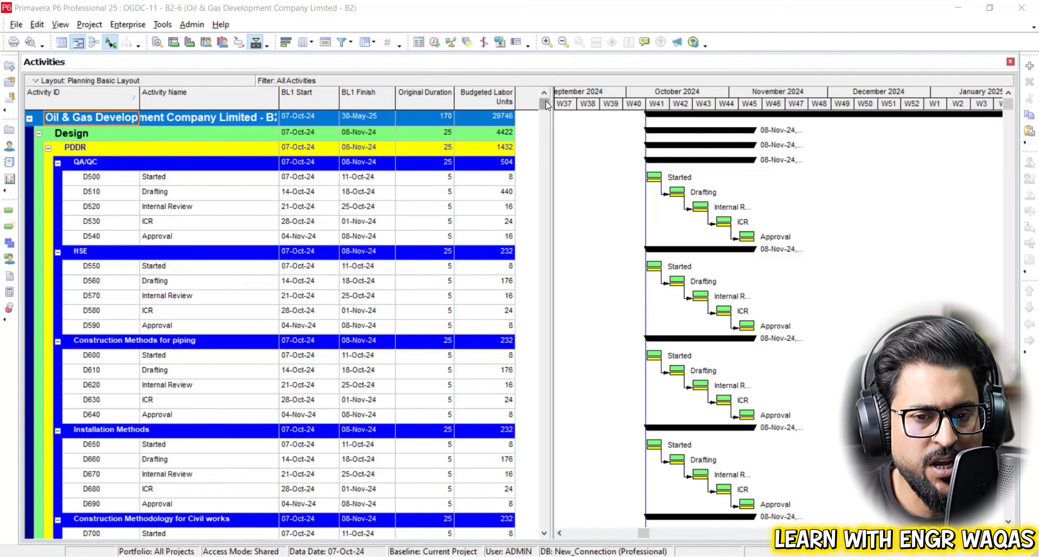
Review the whole activity schedule, from the Design activities down to the Construction civil and mechanical work, and return to the project row.
{"action": "left_click_drag", "start_coordinate": [546, 103], "coordinate": [556, 229]}
{"action": "scroll", "coordinate": [463, 288], "scroll_direction": "down", "scroll_amount": 7}
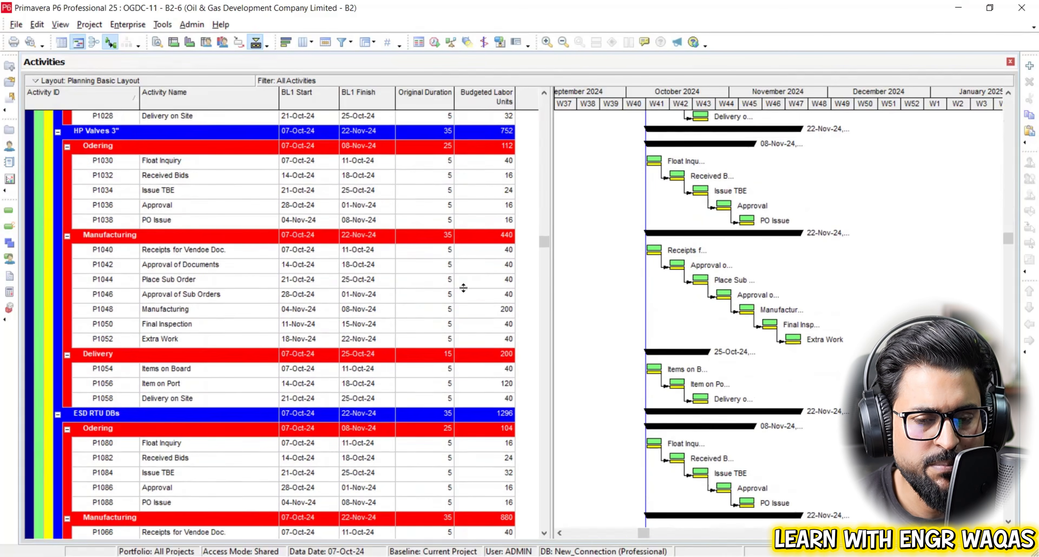
{"action": "scroll", "coordinate": [463, 288], "scroll_direction": "down", "scroll_amount": 9}
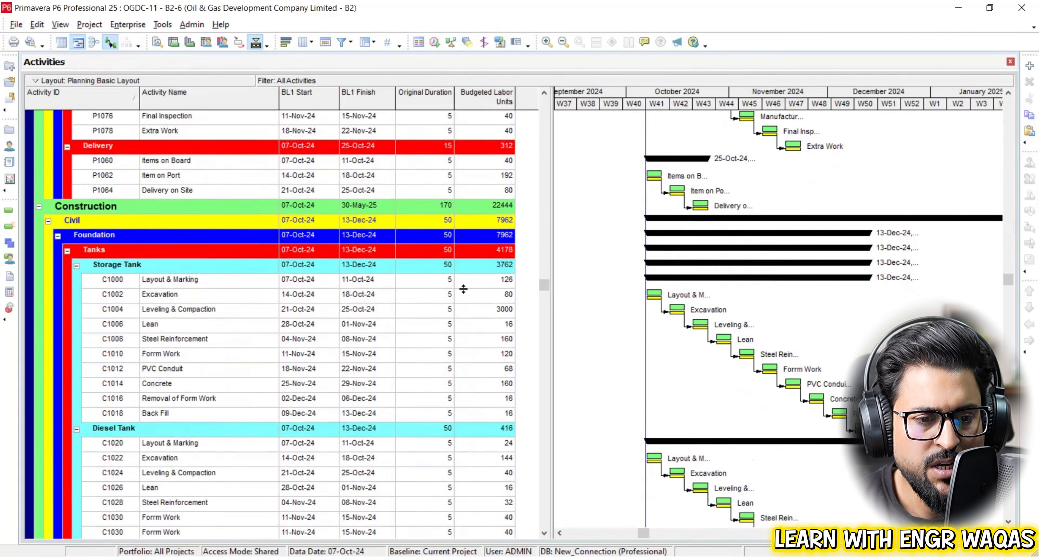
{"action": "scroll", "coordinate": [463, 288], "scroll_direction": "down", "scroll_amount": 6}
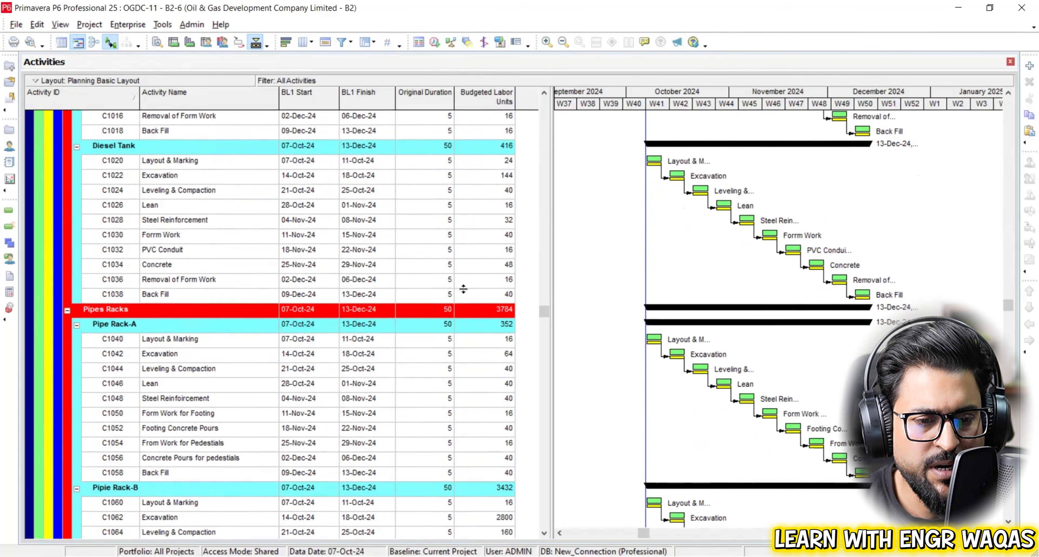
{"action": "scroll", "coordinate": [463, 289], "scroll_direction": "down", "scroll_amount": 6}
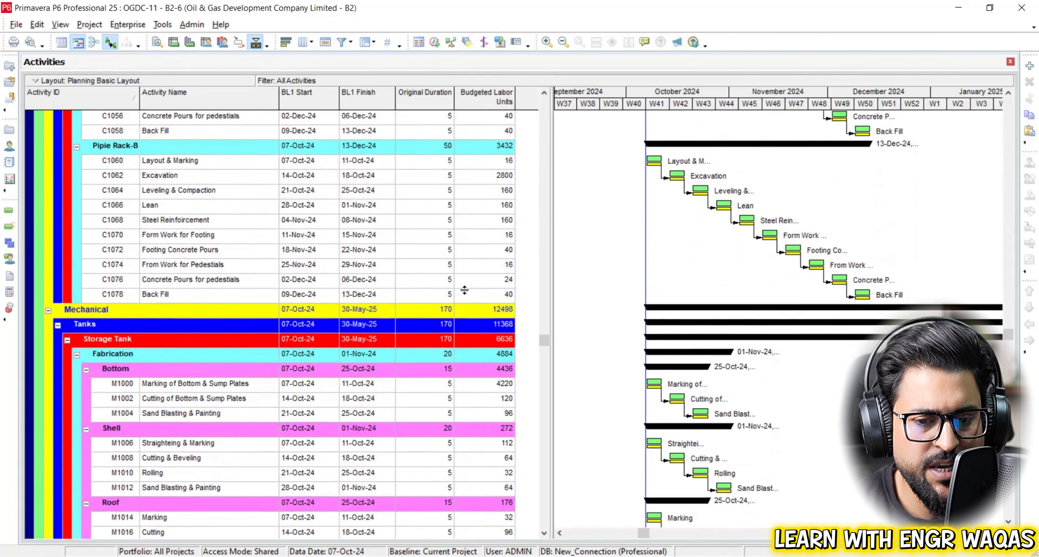
{"action": "left_click_drag", "start_coordinate": [541, 341], "coordinate": [550, 94]}
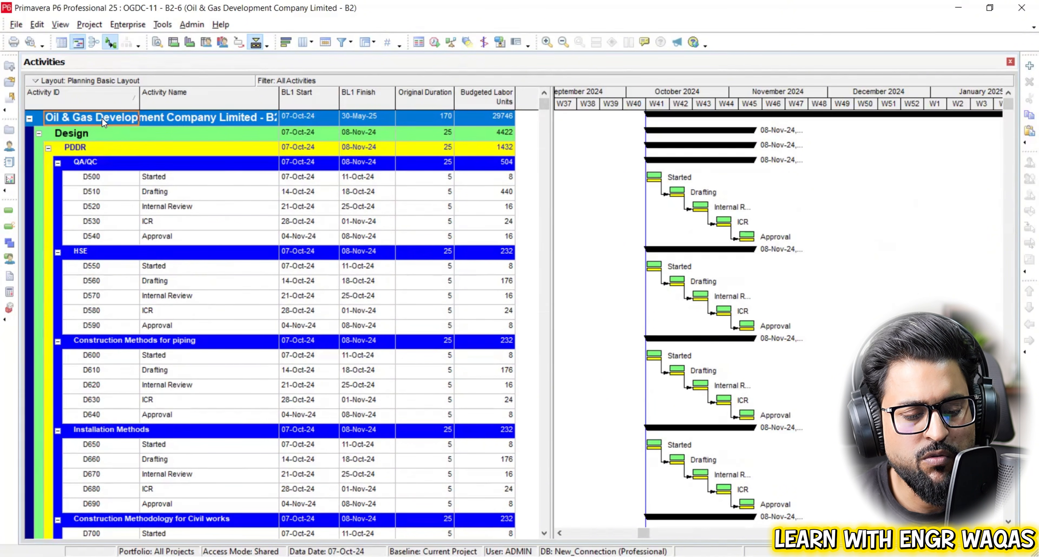
Copy all schedule activities into the Excel workbook Practice sheet PMS starting at cell A1, and widen the pasted columns to fit.
{"action": "key", "text": "ctrl+a"}
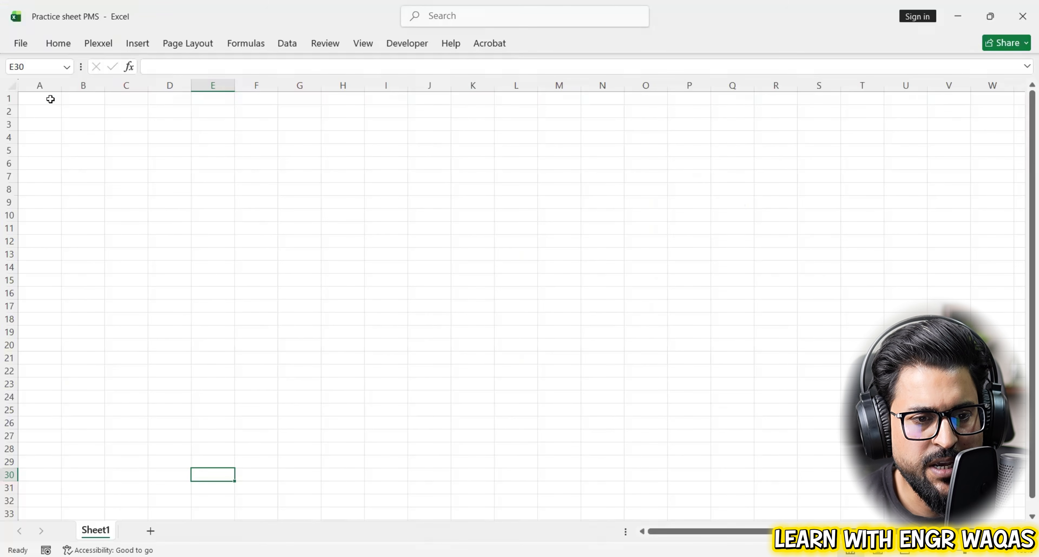
{"action": "left_click", "coordinate": [51, 100]}
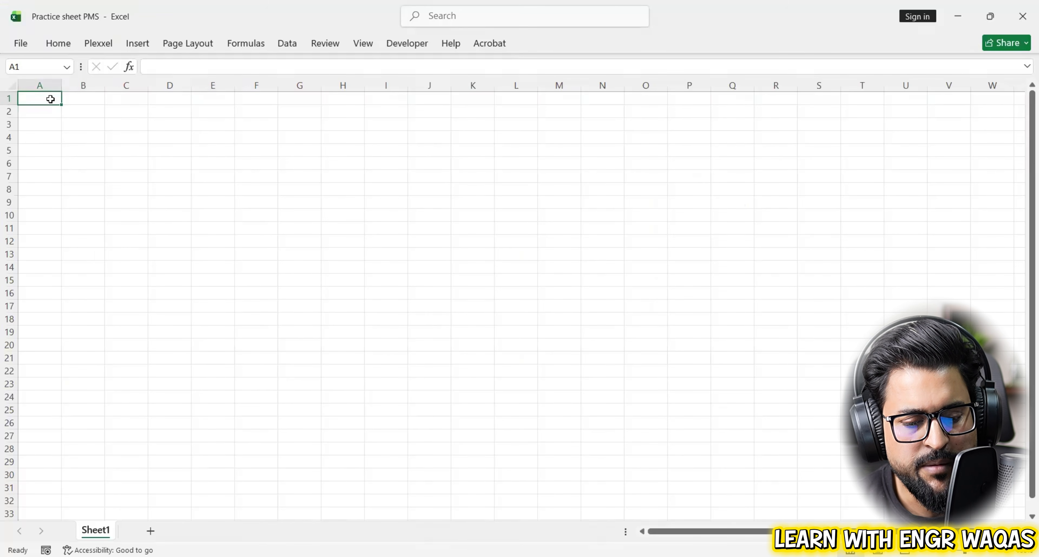
{"action": "key", "text": "ctrl+v"}
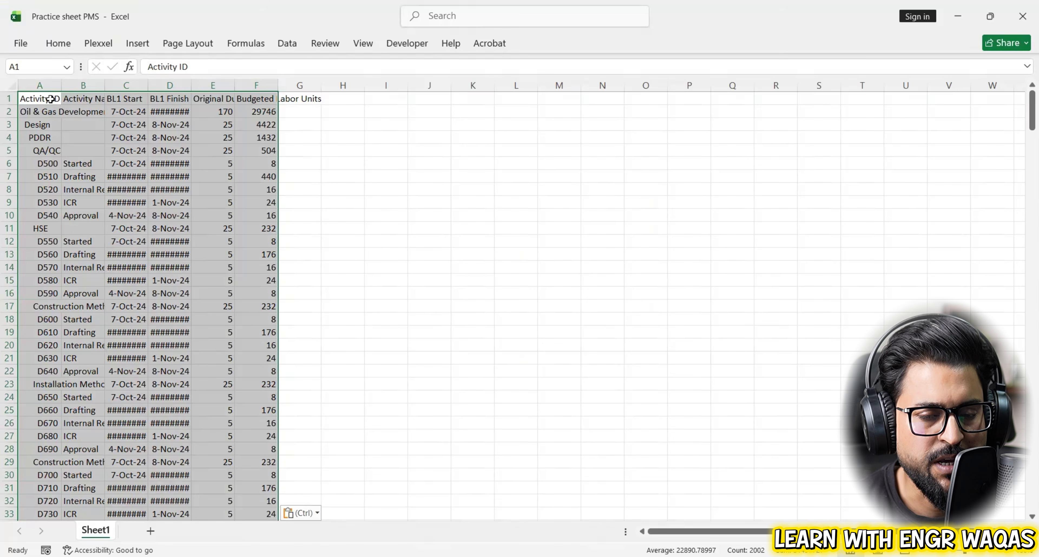
{"action": "left_click", "coordinate": [397, 138]}
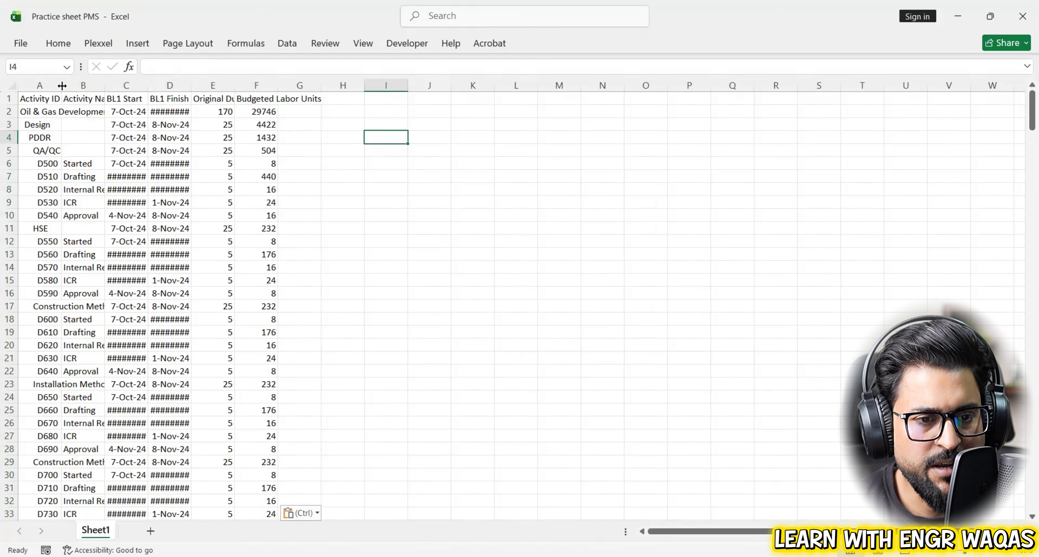
{"action": "left_click_drag", "start_coordinate": [61, 85], "coordinate": [456, 84]}
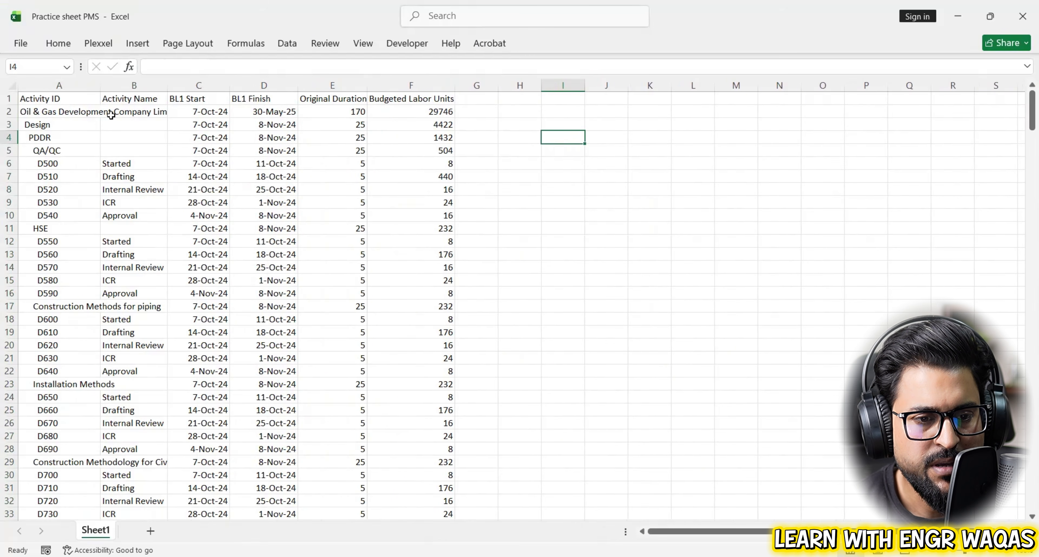
Examine the pasted headings from Activity ID to Budgeted Labor Units and compare them with the schedule columns in Primavera P6.
{"action": "left_click", "coordinate": [86, 99]}
{"action": "left_click", "coordinate": [138, 97]}
{"action": "left_click", "coordinate": [196, 99]}
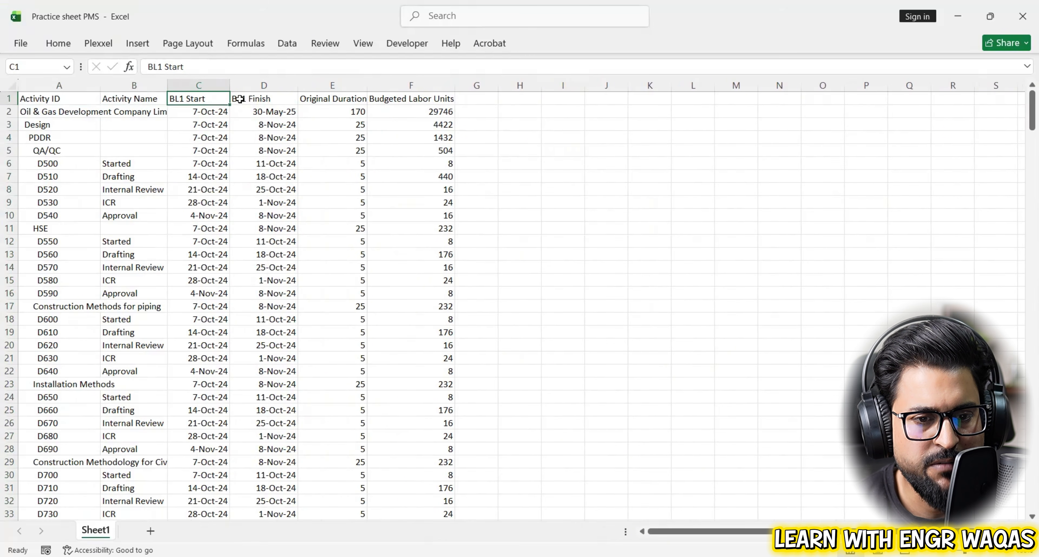
{"action": "left_click", "coordinate": [249, 100]}
{"action": "left_click", "coordinate": [328, 101]}
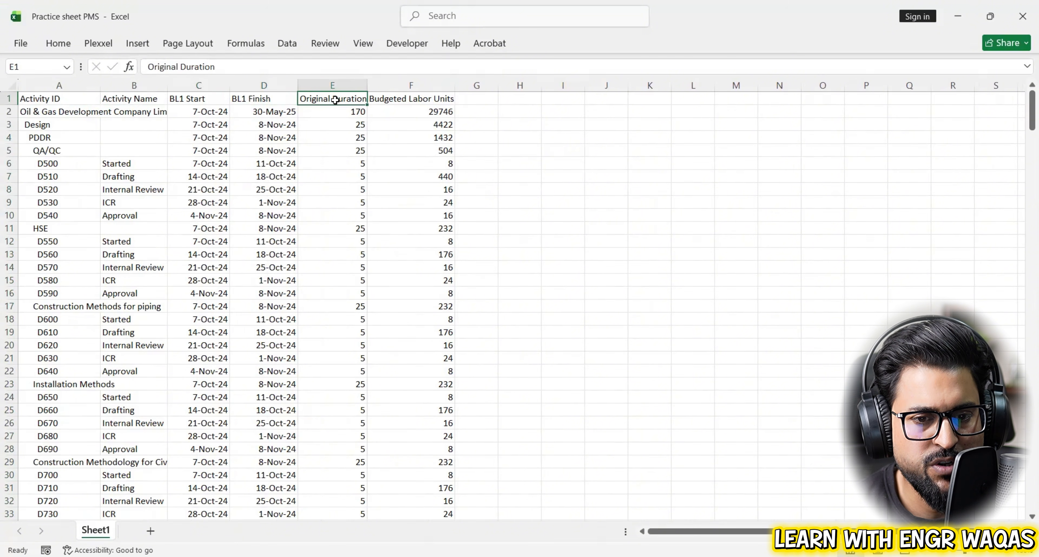
{"action": "left_click", "coordinate": [405, 102]}
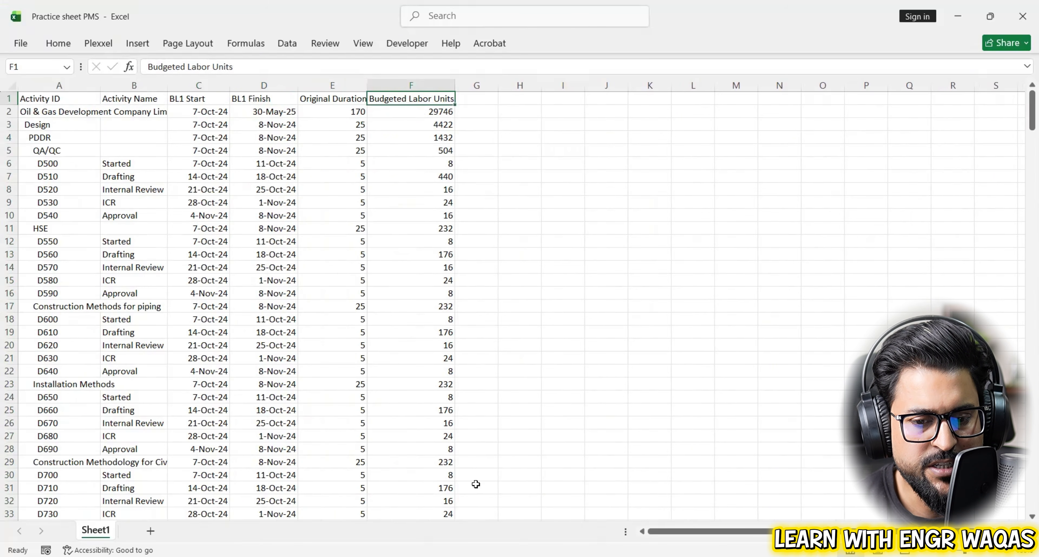
{"action": "key", "text": "alt+Tab"}
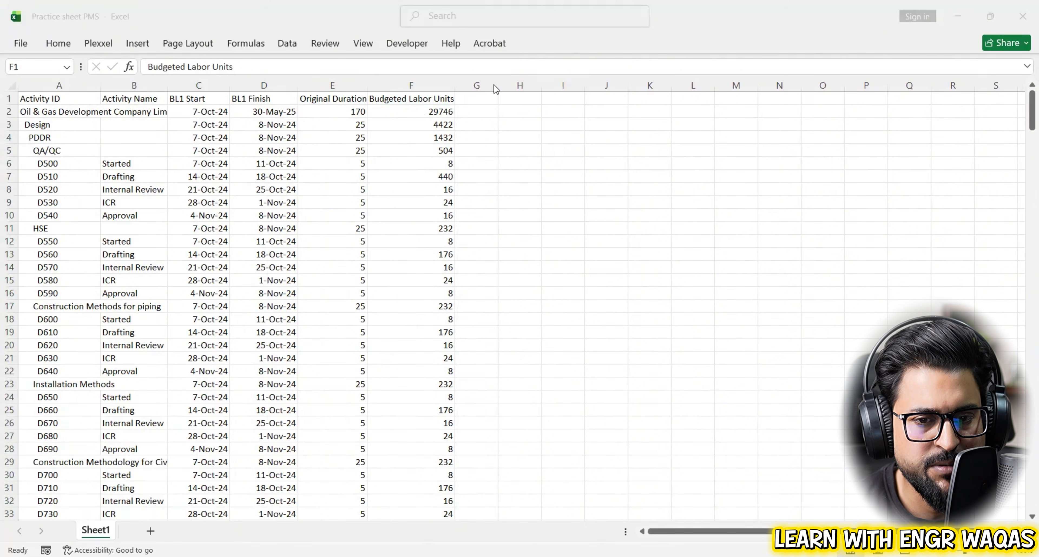
{"action": "key", "text": "alt+Tab"}
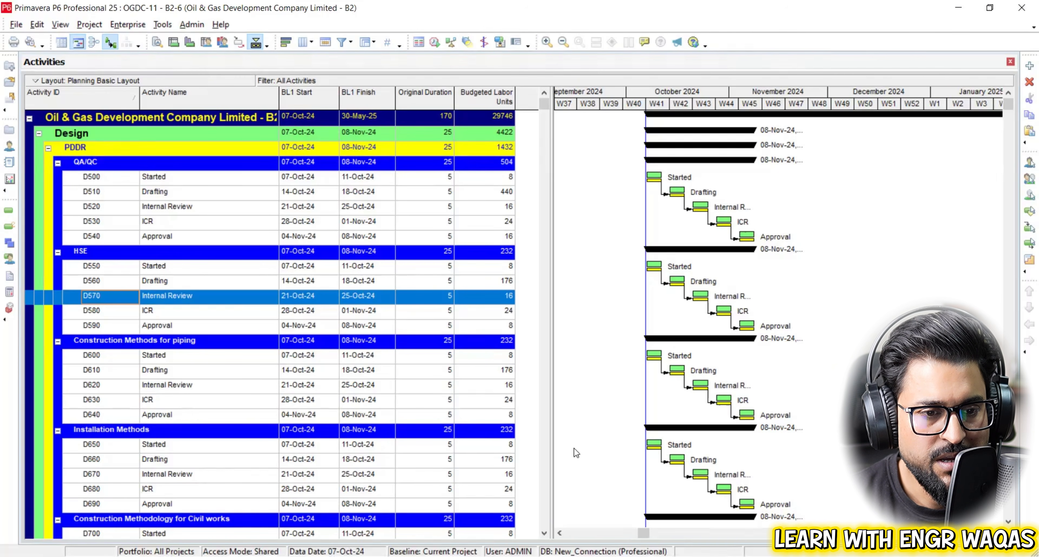
Back in the Excel sheet, insert a blank column before Activity ID and give it the heading Level.
{"action": "key", "text": "alt+Tab"}
{"action": "left_click", "coordinate": [79, 86]}
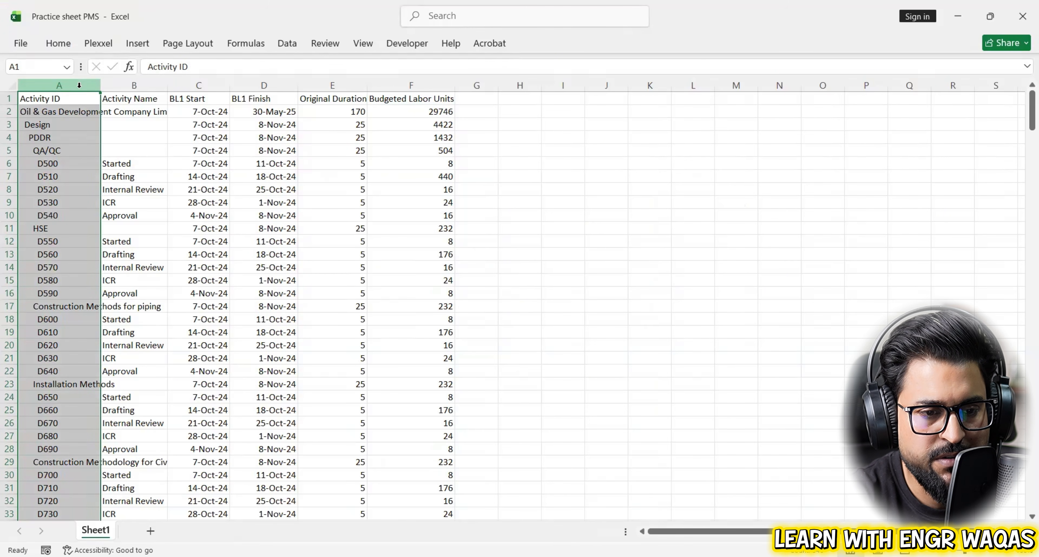
{"action": "key", "text": "ctrl+shift+plus"}
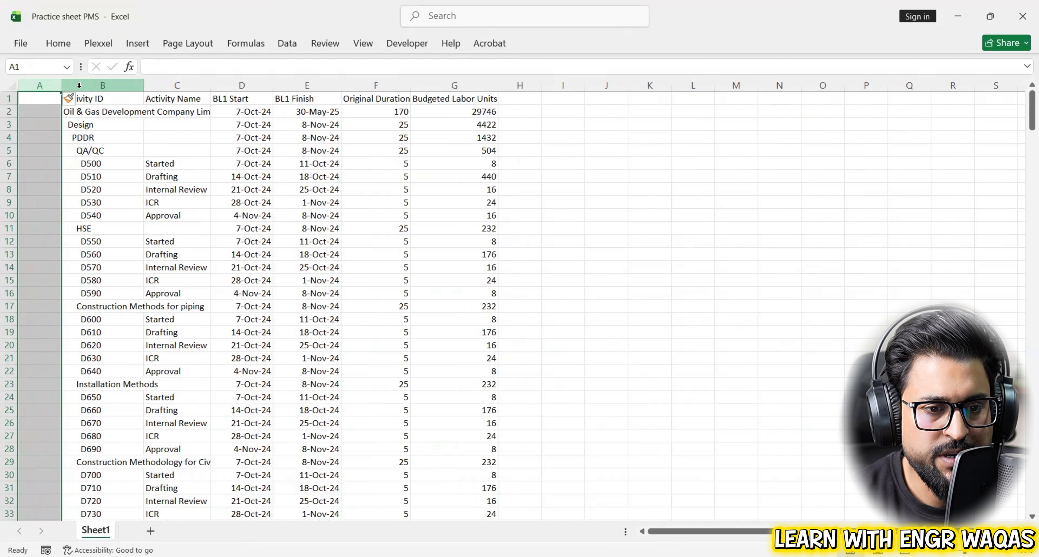
{"action": "left_click", "coordinate": [43, 100]}
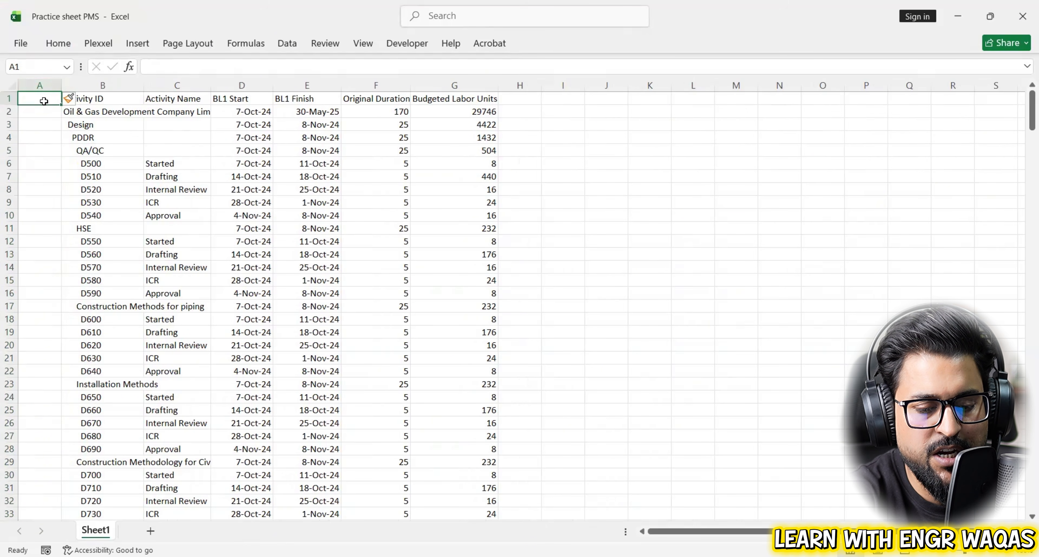
{"action": "type", "text": "Level"}
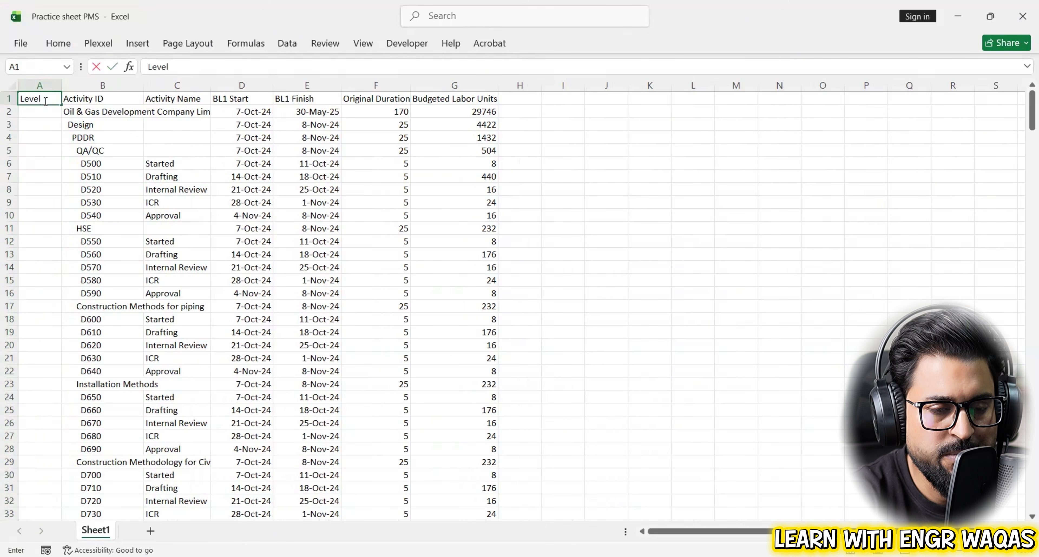
{"action": "key", "text": "Return"}
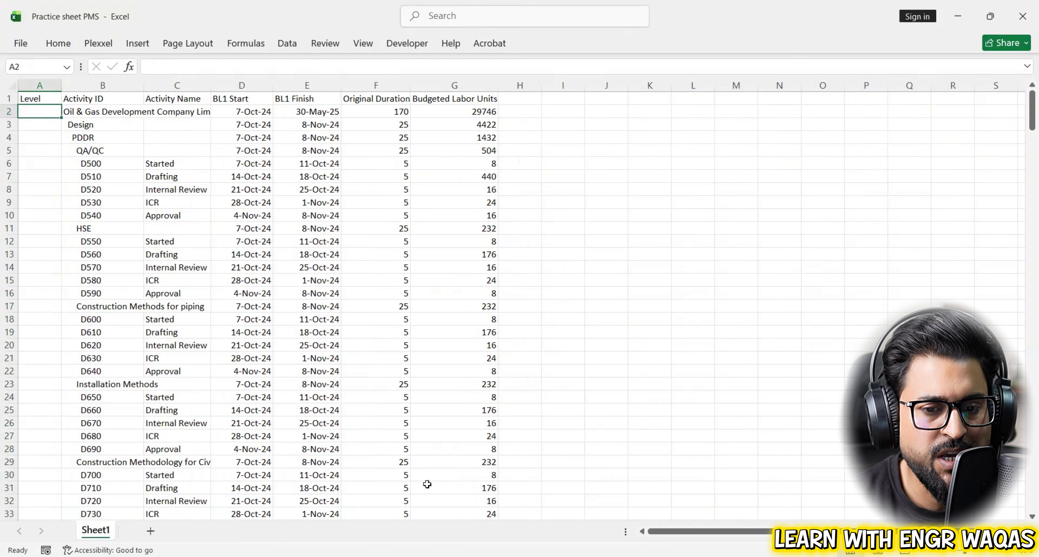
Check the WBS hierarchy levels of the schedule in Primavera P6 and return to the Excel sheet.
{"action": "key", "text": "alt+Tab"}
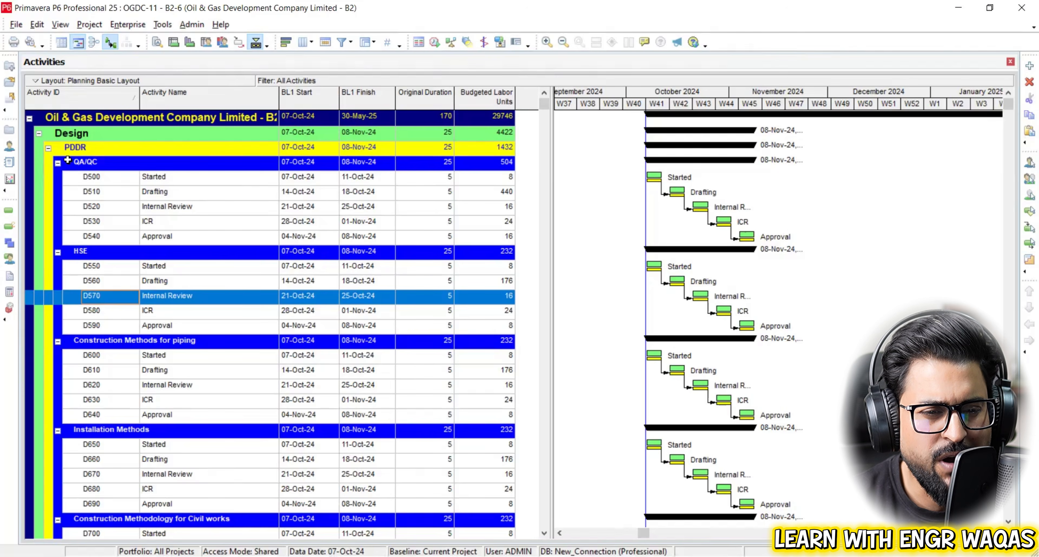
{"action": "key", "text": "alt+Tab"}
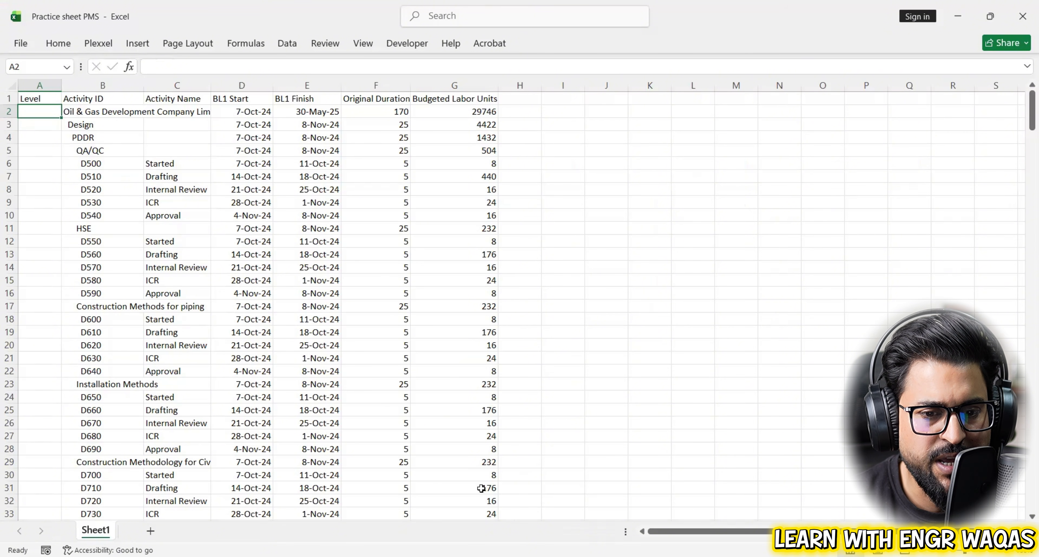
{"action": "key", "text": "alt+F11"}
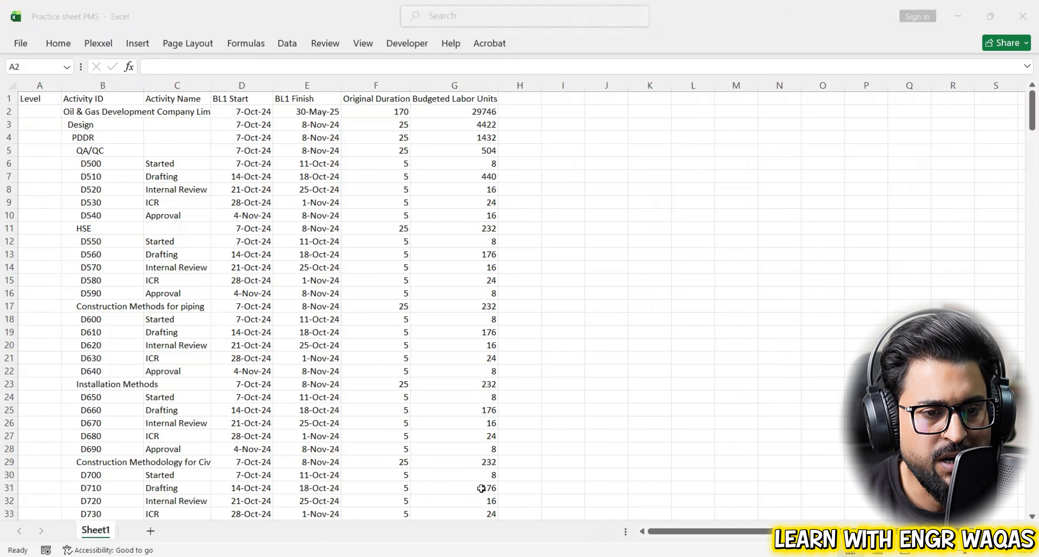
{"action": "left_click", "coordinate": [46, 115]}
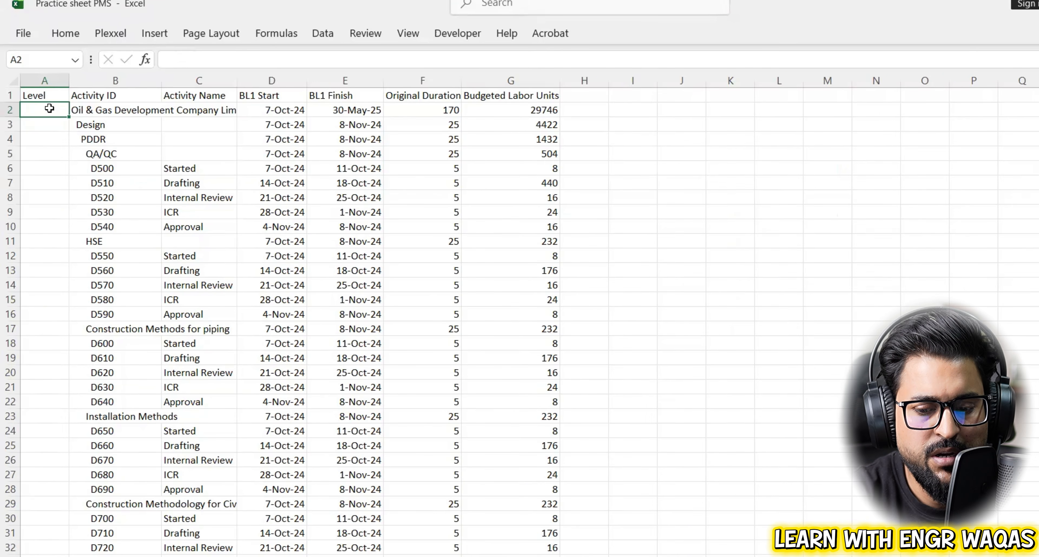
{"action": "type", "text": "="}
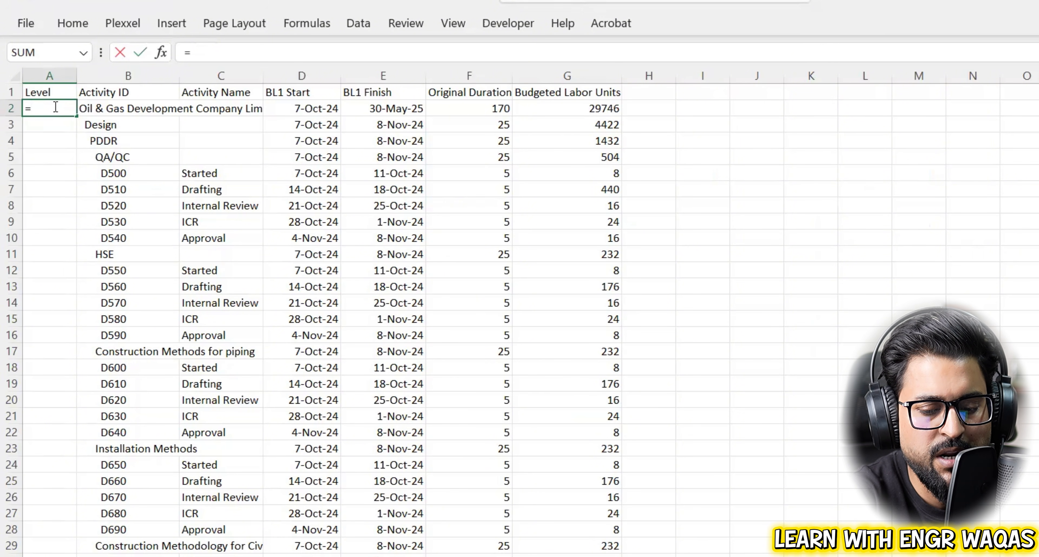
{"action": "type", "text": "Trim"}
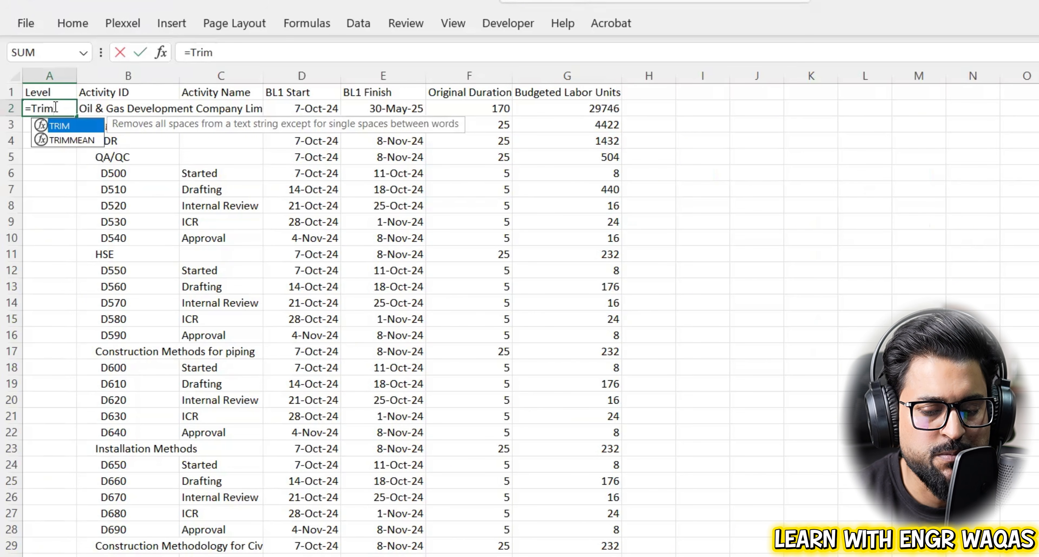
{"action": "key", "text": "BackSpace"}
{"action": "key", "text": "Escape"}
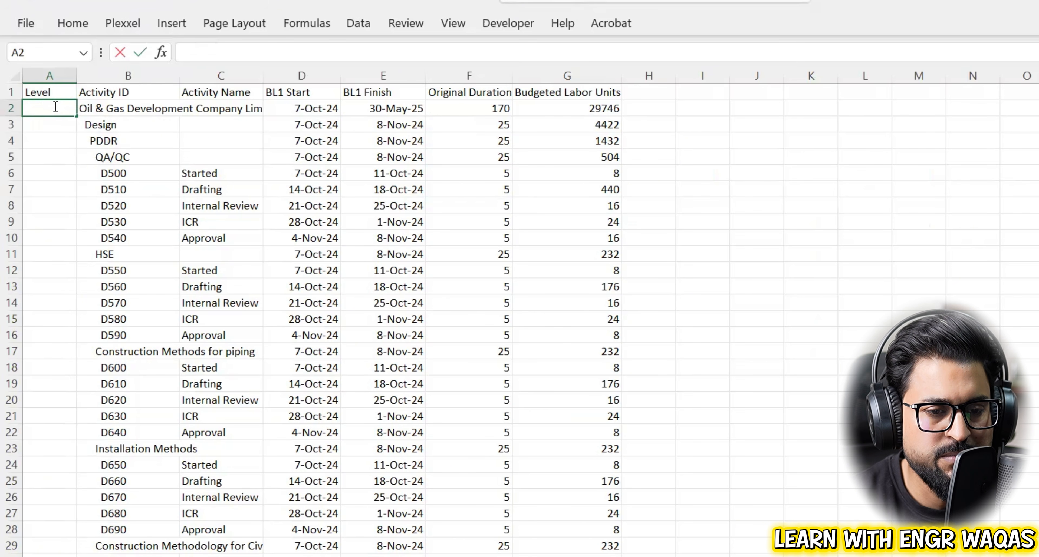
Examine the leading indentation of the Design, PDDR and QA/QC entries in the Activity ID column.
{"action": "left_click", "coordinate": [105, 155]}
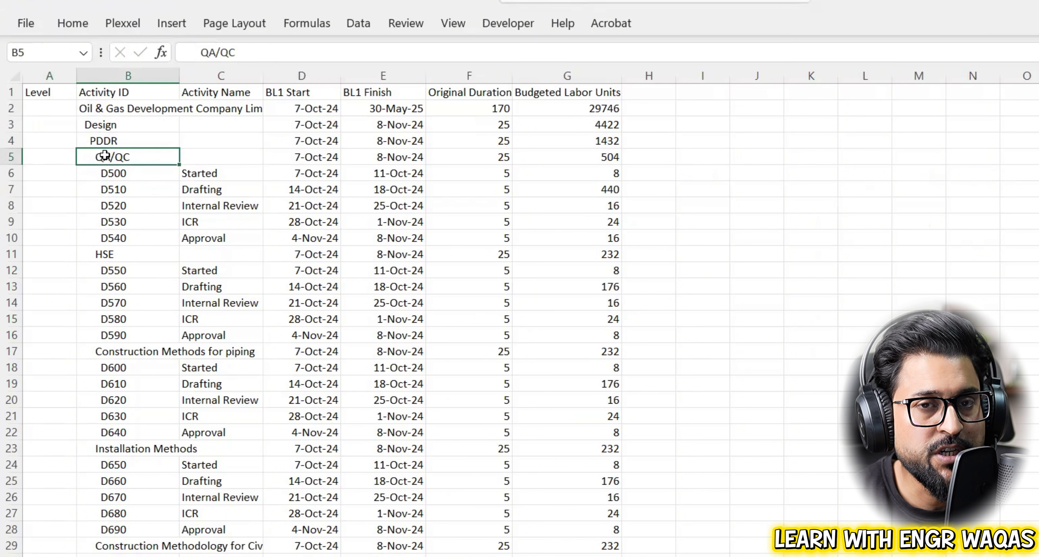
{"action": "left_click", "coordinate": [126, 124]}
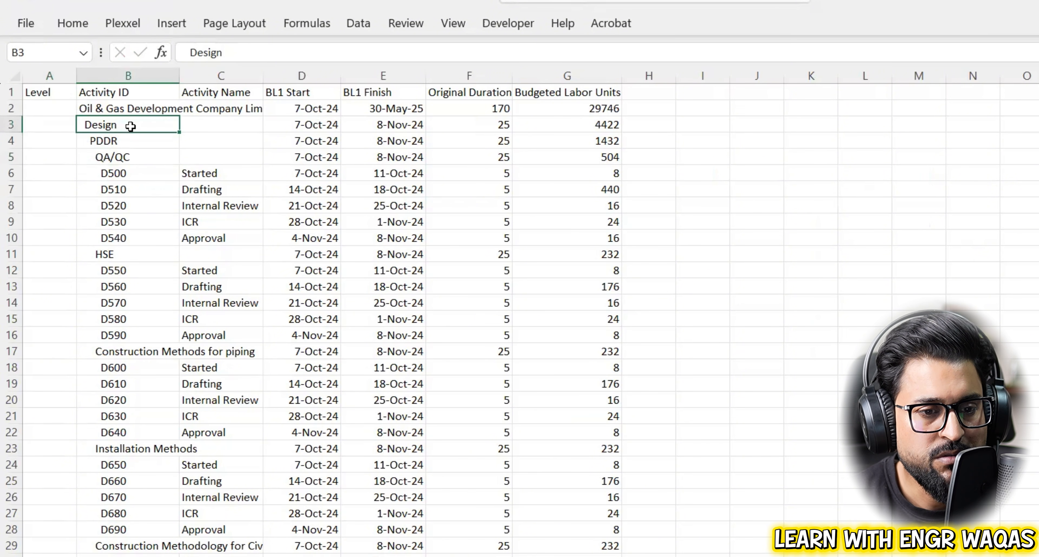
{"action": "left_click", "coordinate": [125, 140]}
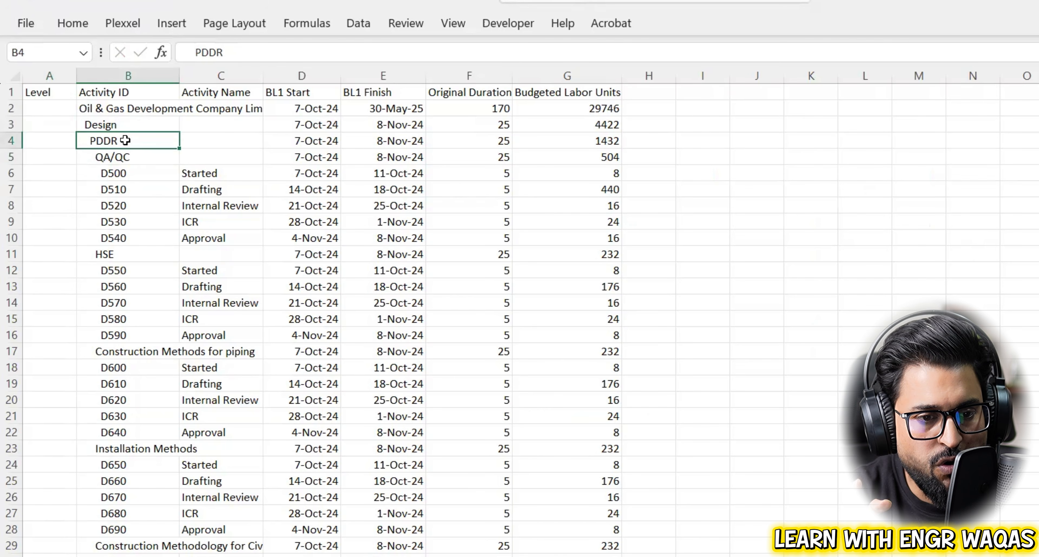
{"action": "left_click", "coordinate": [126, 160]}
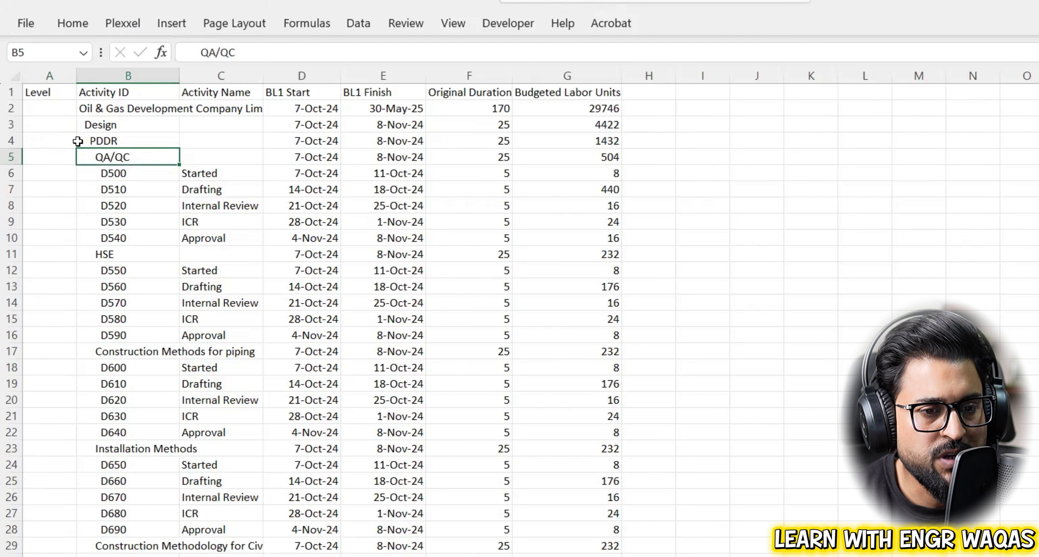
Enter the formula =TRIM(B2) in cell A2 under Level and widen the Level column.
{"action": "left_click", "coordinate": [47, 109]}
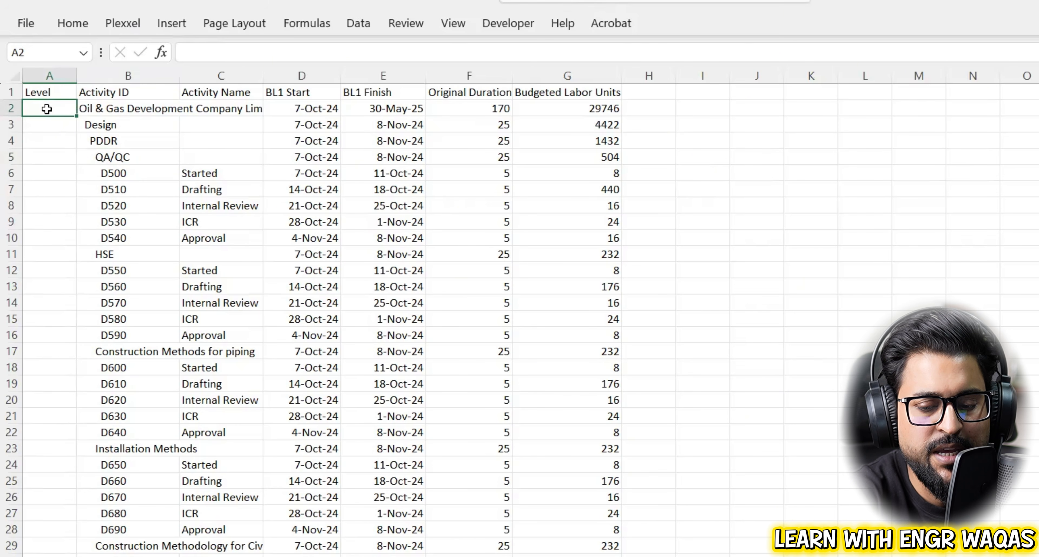
{"action": "type", "text": "="}
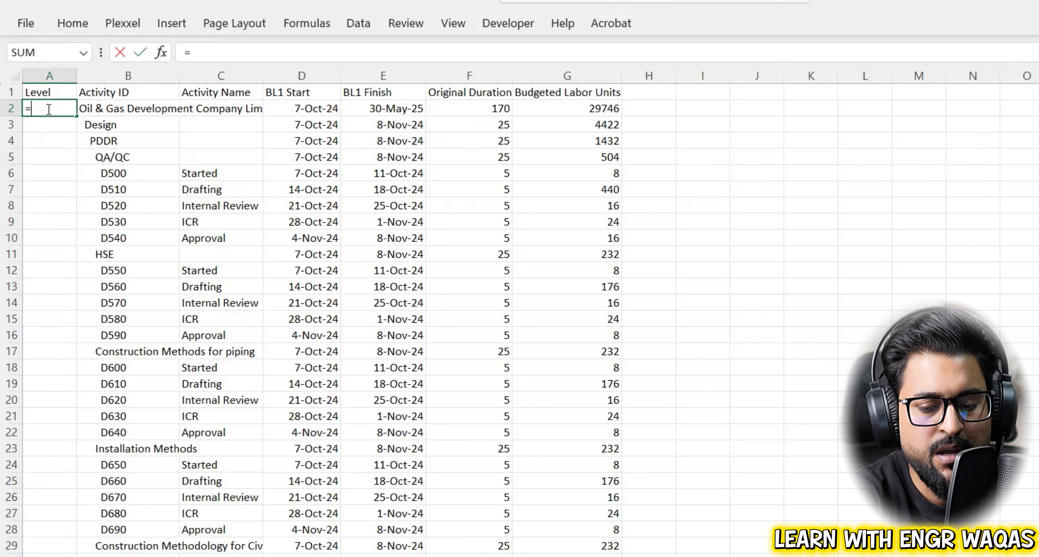
{"action": "type", "text": "Trim("}
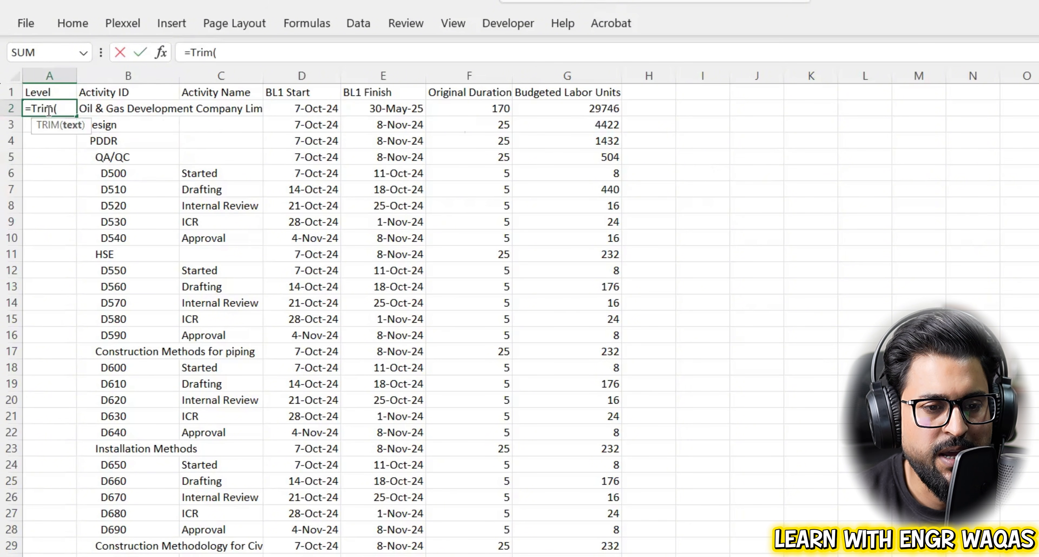
{"action": "left_click", "coordinate": [101, 107]}
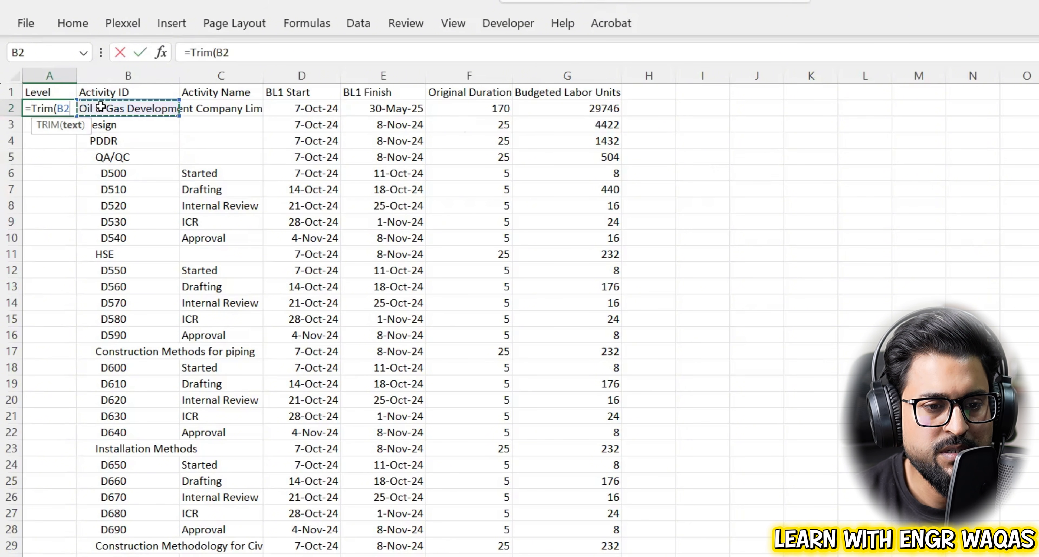
{"action": "type", "text": ")"}
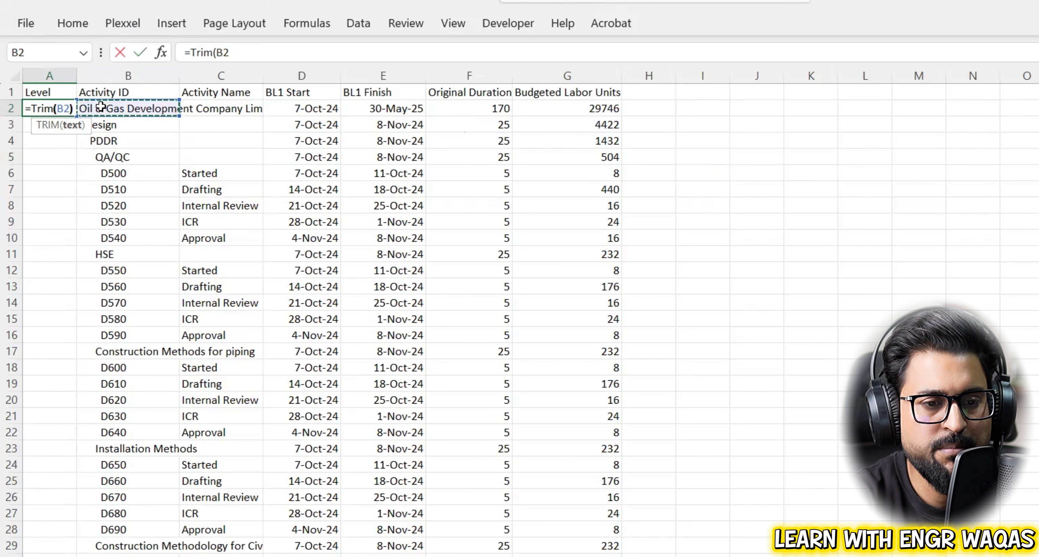
{"action": "key", "text": "Return"}
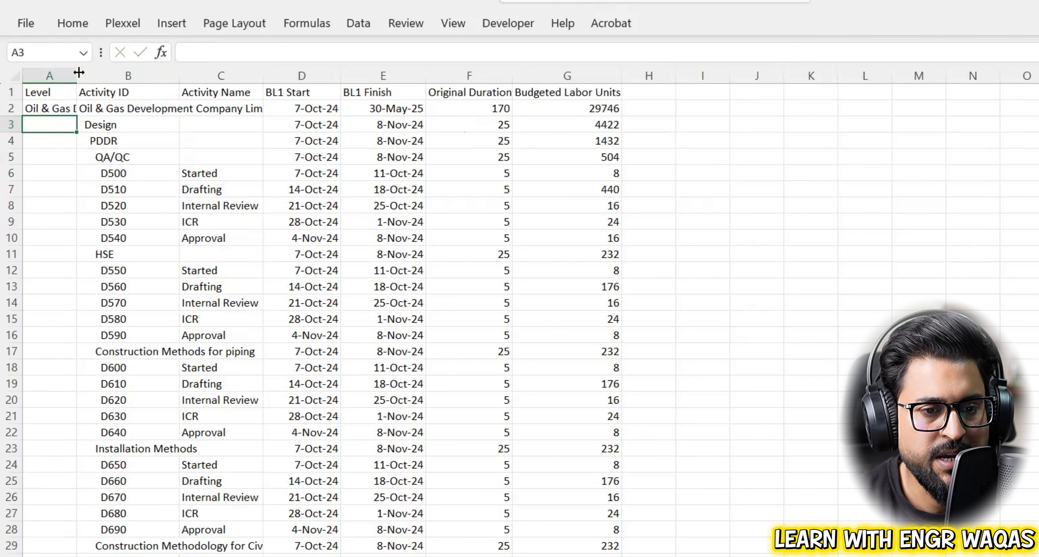
{"action": "left_click_drag", "start_coordinate": [77, 76], "coordinate": [116, 76]}
Extend the formula in A2 to =(FIND(TRIM(B2),B2), leaving the outer parenthesis open, to locate where the Activity ID text starts.
{"action": "left_click", "coordinate": [70, 112]}
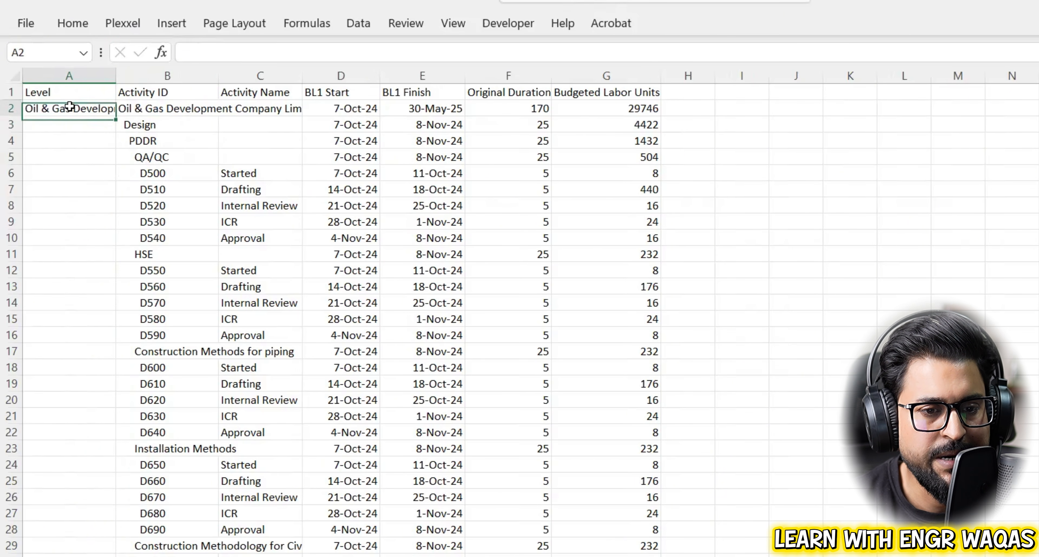
{"action": "left_click", "coordinate": [193, 51]}
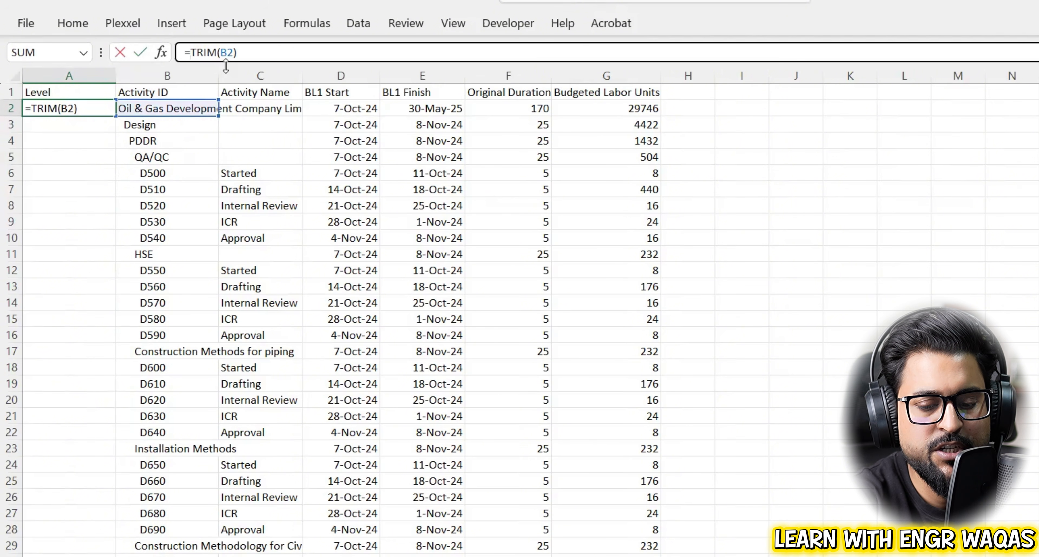
{"action": "type", "text": "Find"}
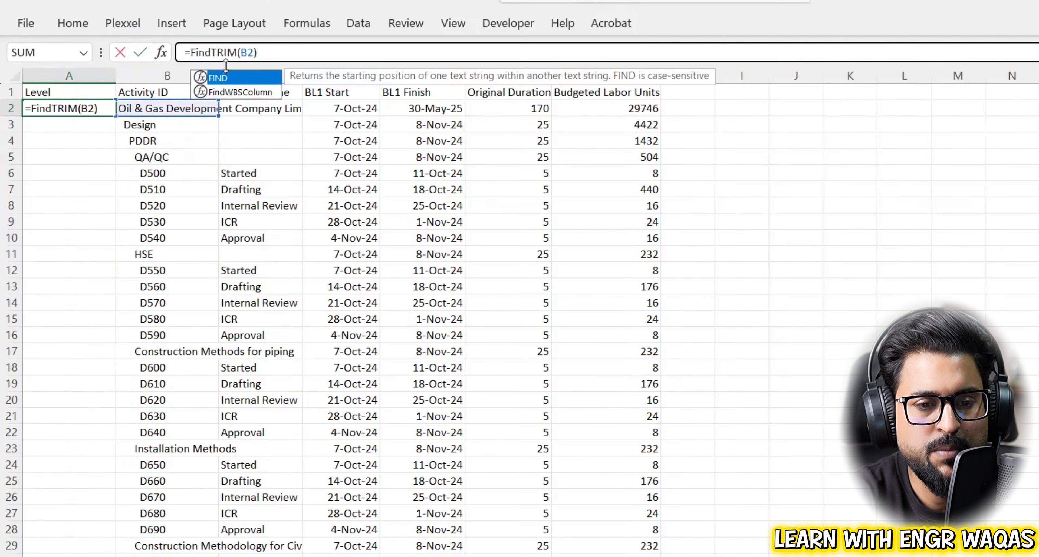
{"action": "type", "text": "("}
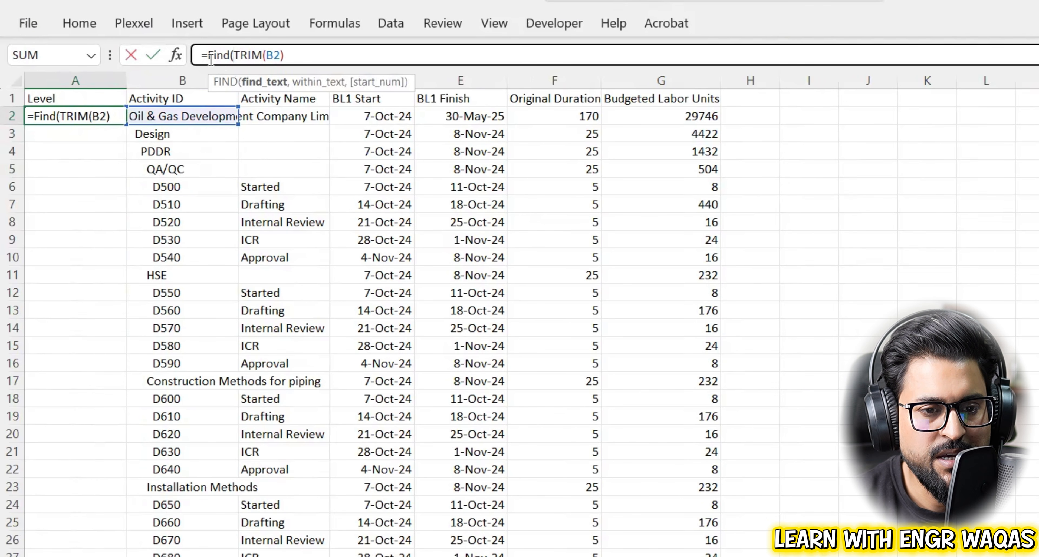
{"action": "left_click", "coordinate": [208, 56]}
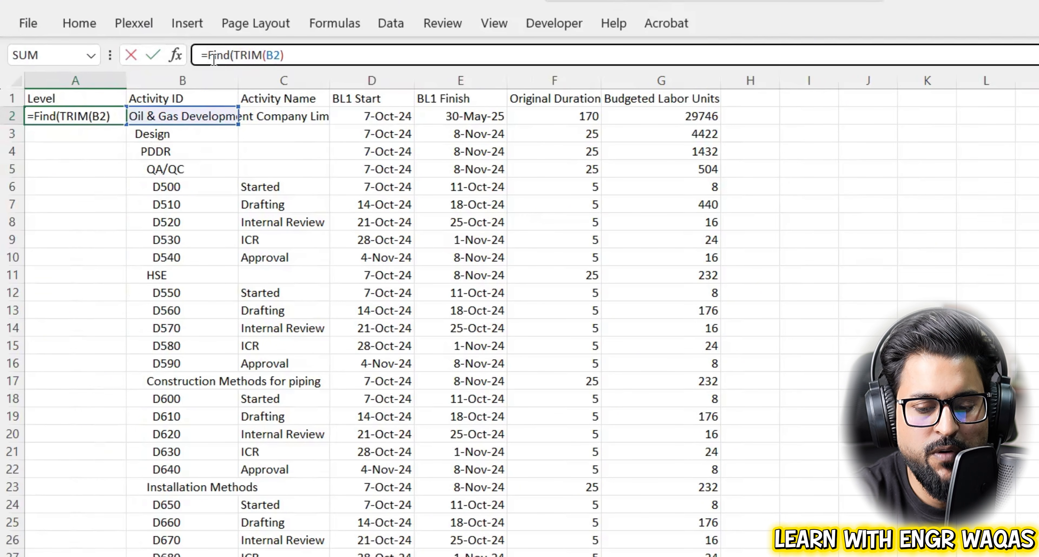
{"action": "type", "text": "("}
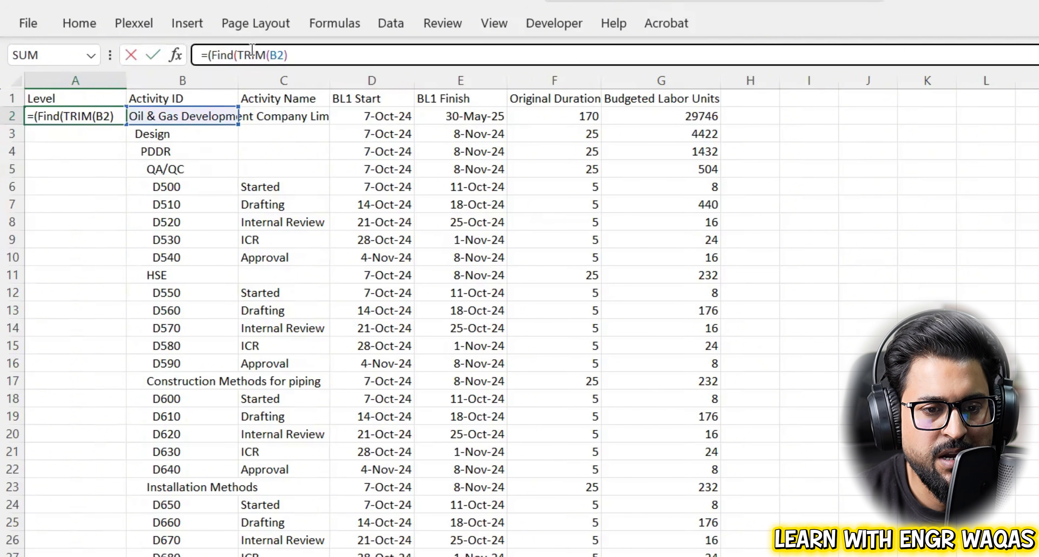
{"action": "left_click", "coordinate": [306, 51]}
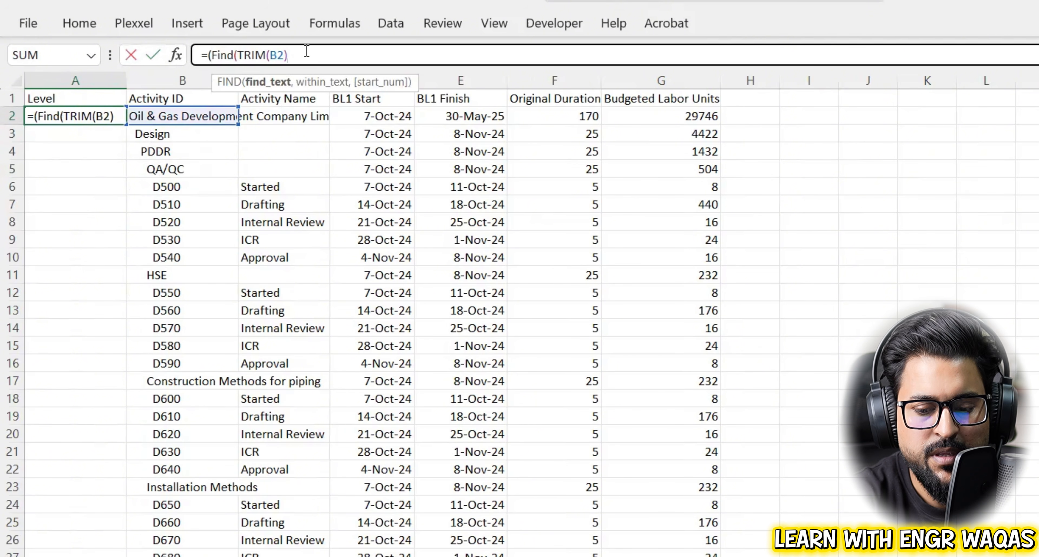
{"action": "type", "text": ","}
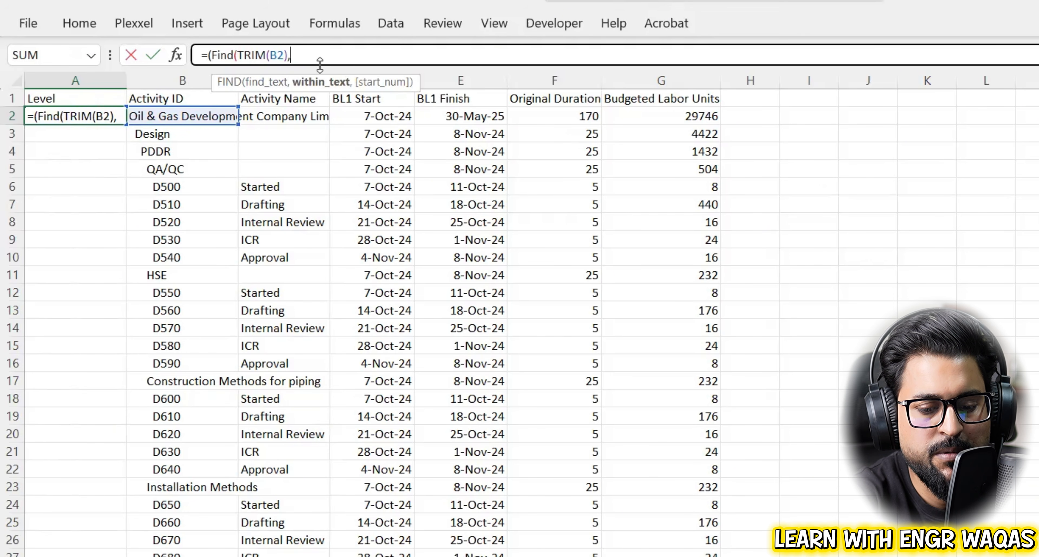
{"action": "type", "text": "B2"}
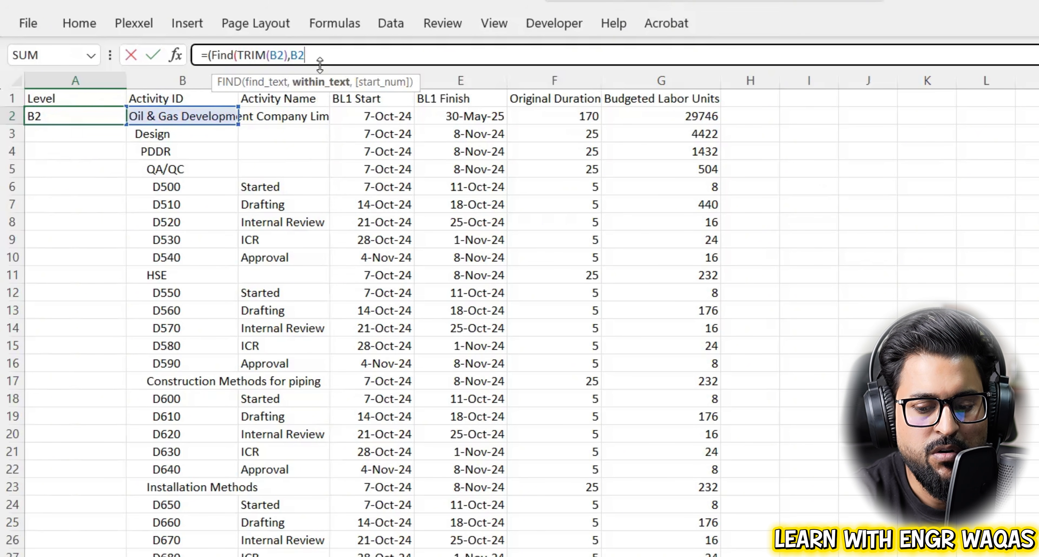
{"action": "type", "text": ")"}
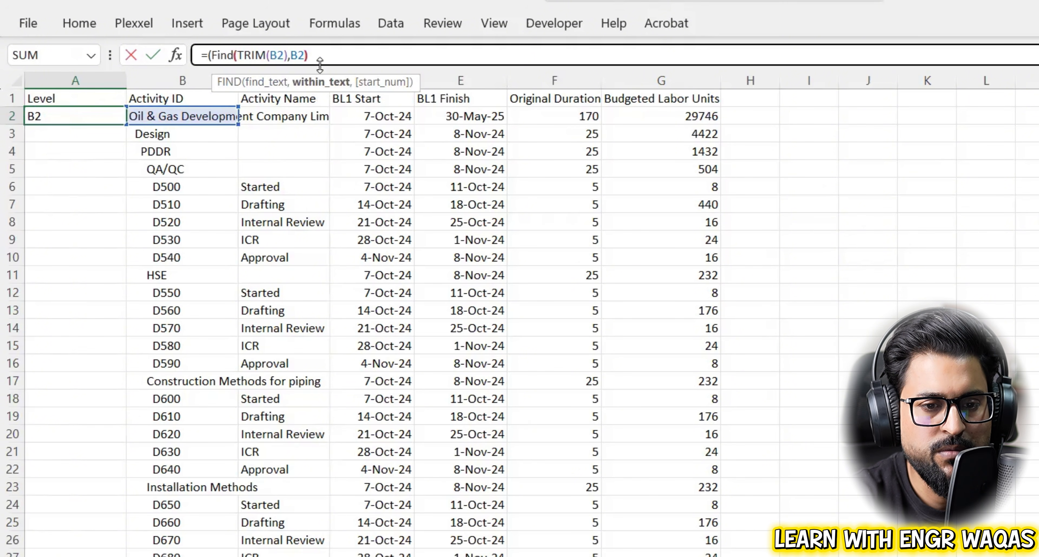
Complete the A2 formula as =(FIND(TRIM(B2),B2)-1)/2, subtracting 1 and dividing by 2.
{"action": "type", "text": "-"}
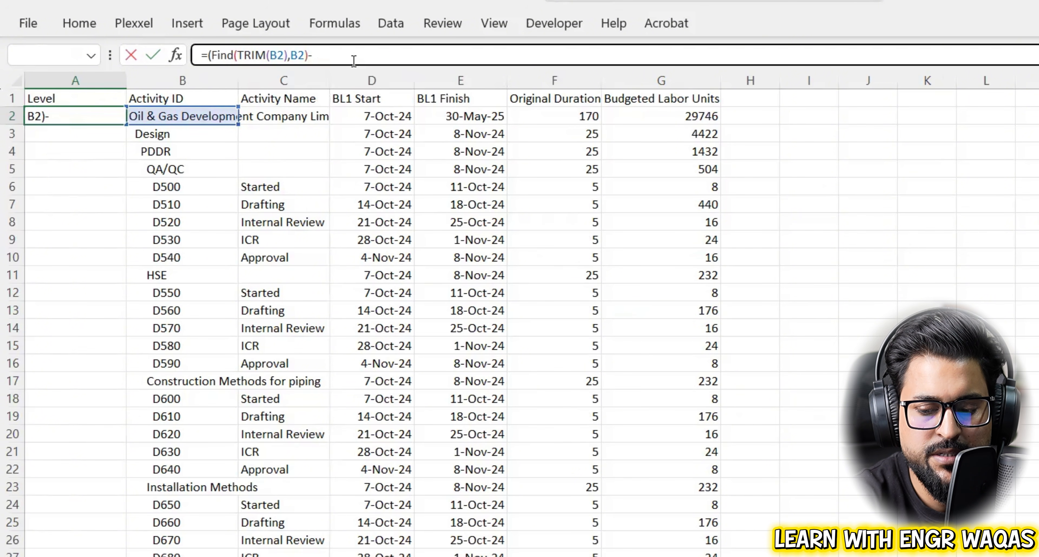
{"action": "type", "text": "1"}
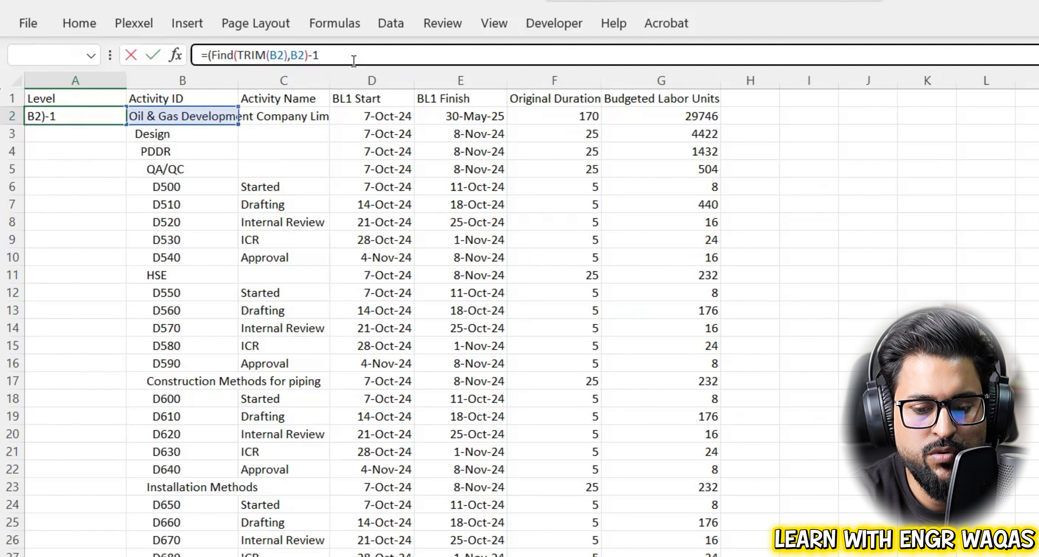
{"action": "type", "text": ")"}
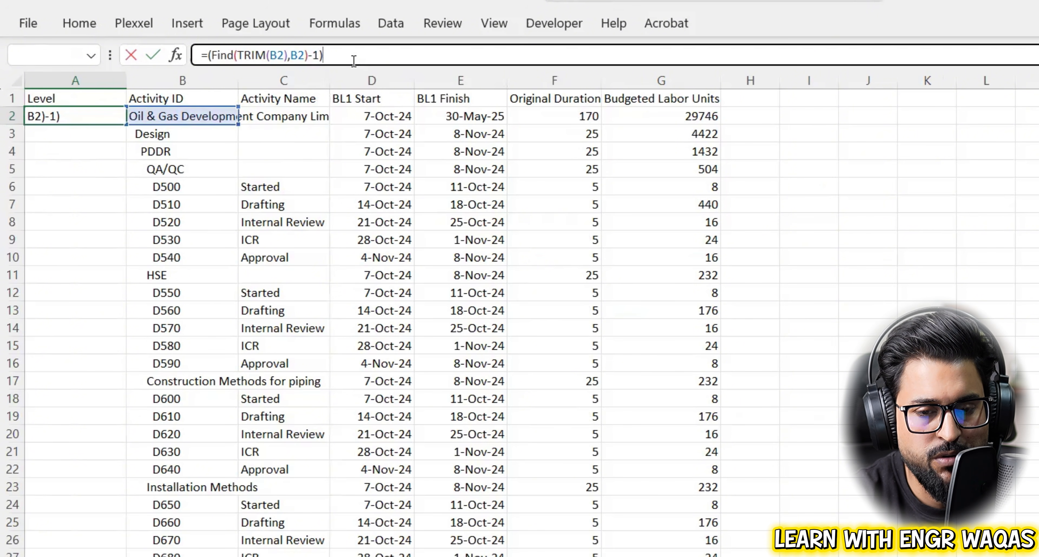
{"action": "type", "text": "/2"}
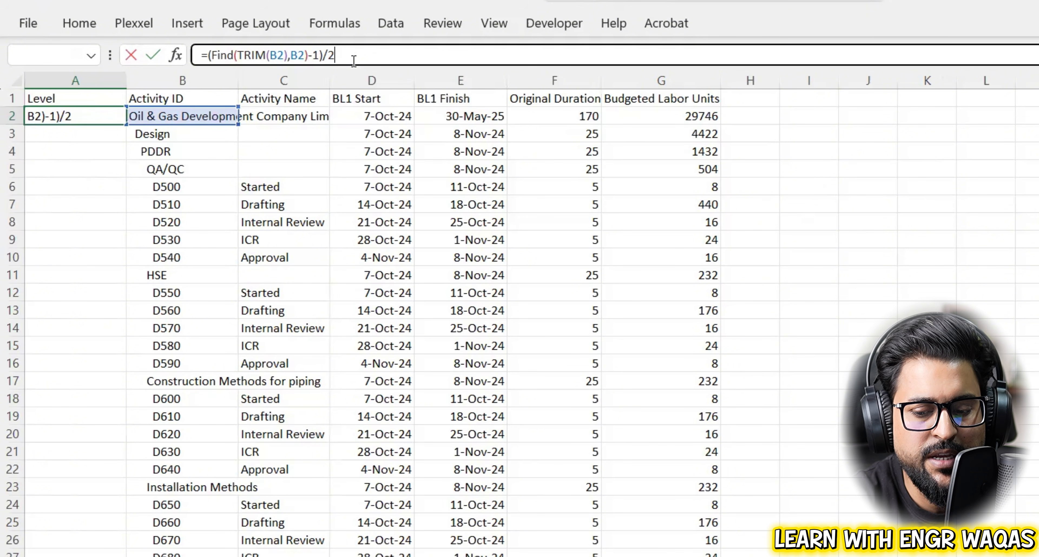
{"action": "key", "text": "Return"}
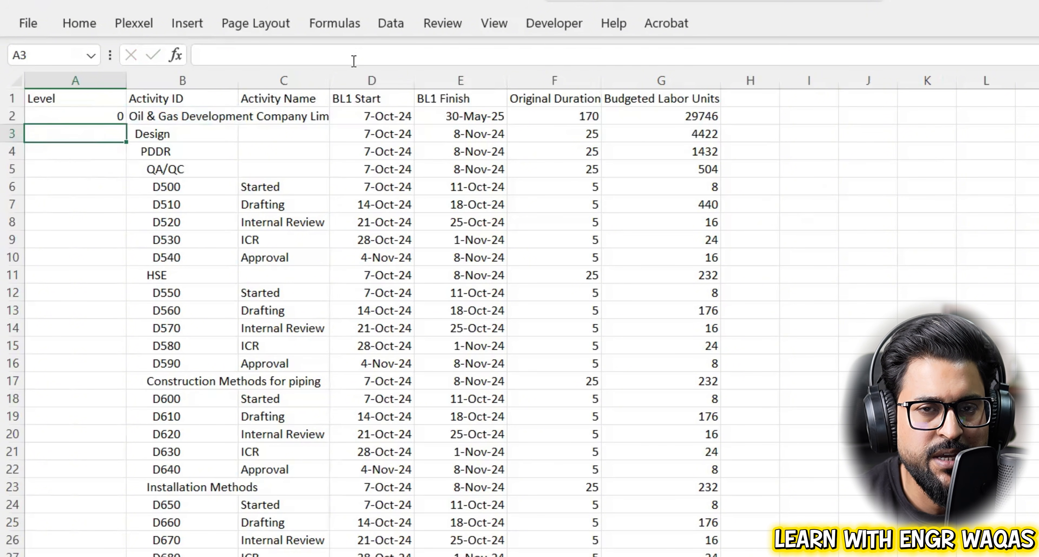
Fill the Level formula from A2 down through all schedule rows and check it in the Design and PDDR rows.
{"action": "left_click", "coordinate": [203, 113]}
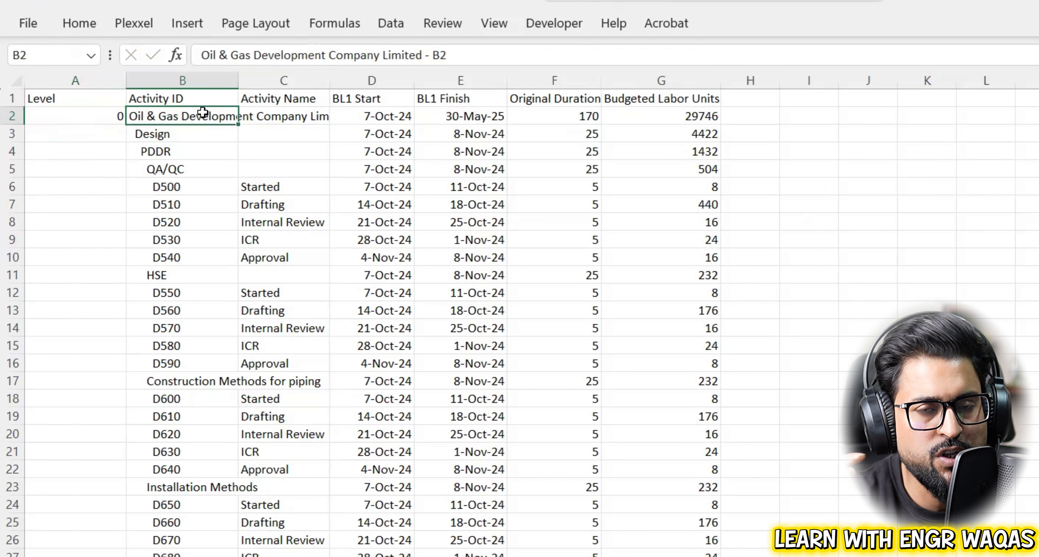
{"action": "left_click", "coordinate": [82, 122]}
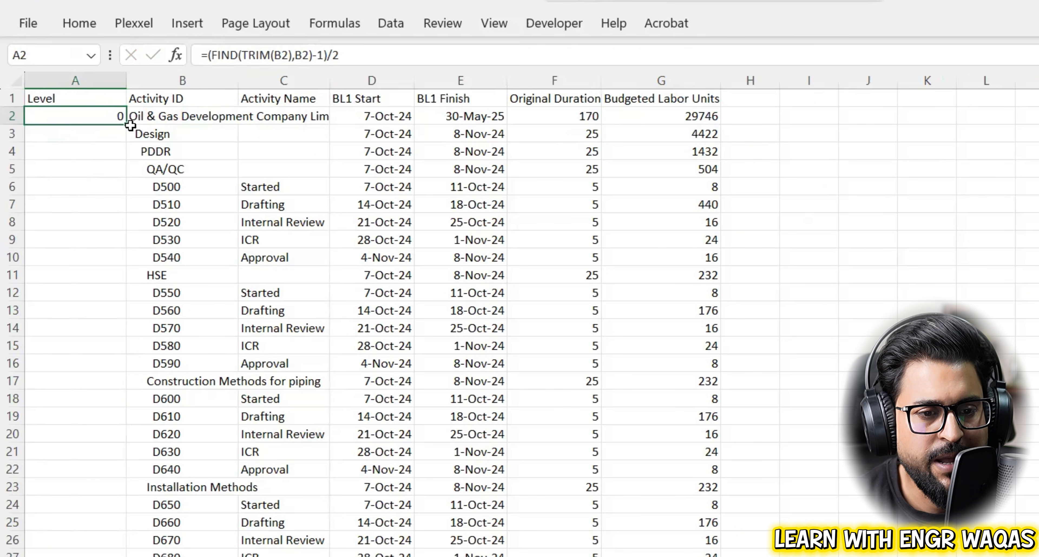
{"action": "left_click_drag", "start_coordinate": [127, 127], "coordinate": [126, 555]}
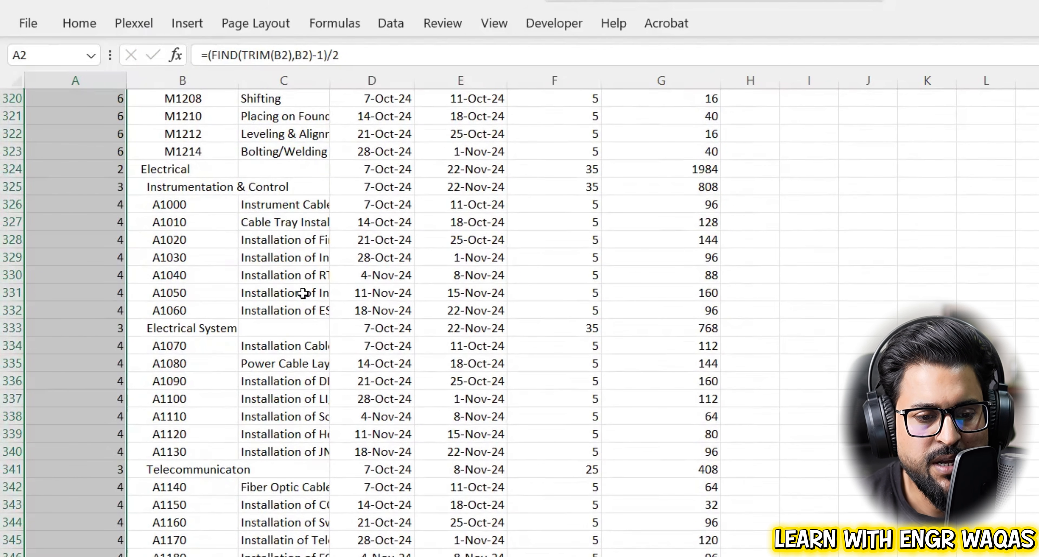
{"action": "scroll", "coordinate": [441, 313], "scroll_direction": "up", "scroll_amount": 20}
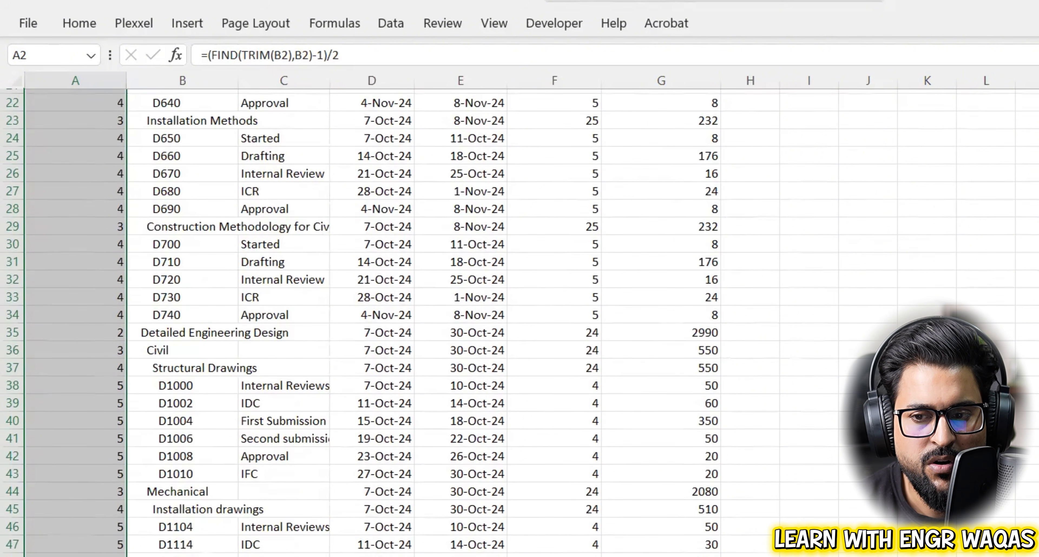
{"action": "left_click", "coordinate": [320, 310]}
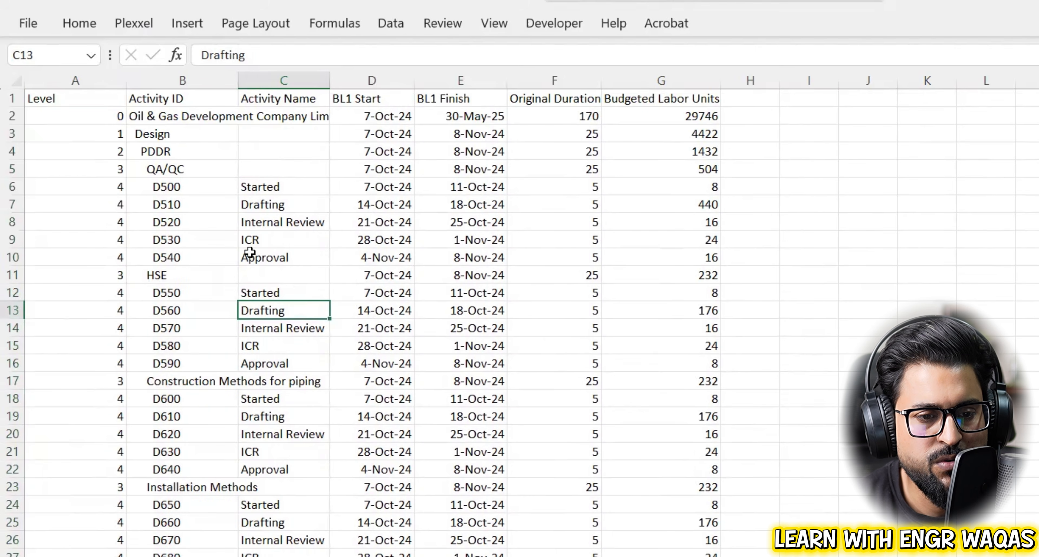
{"action": "left_click", "coordinate": [118, 151]}
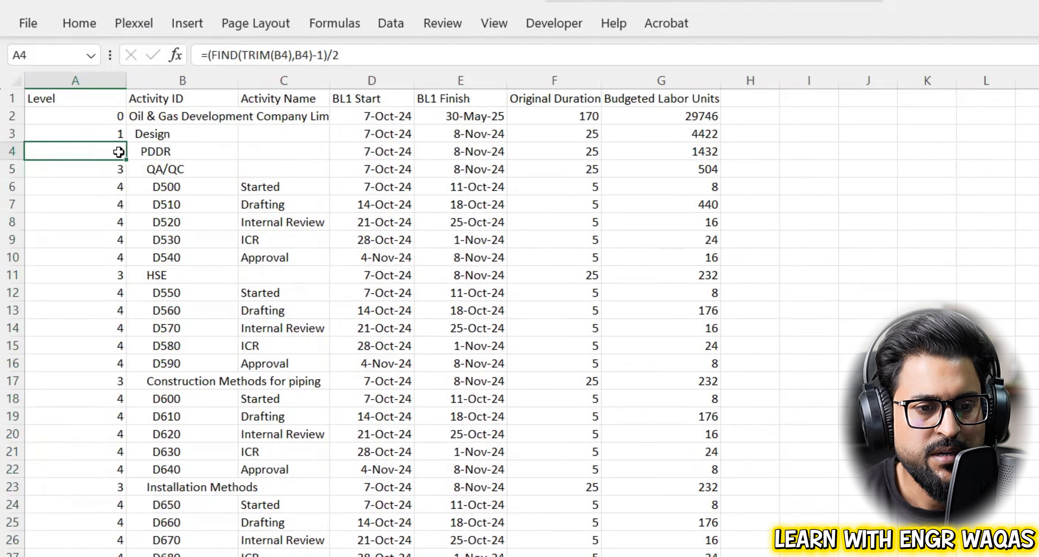
{"action": "left_click", "coordinate": [117, 134]}
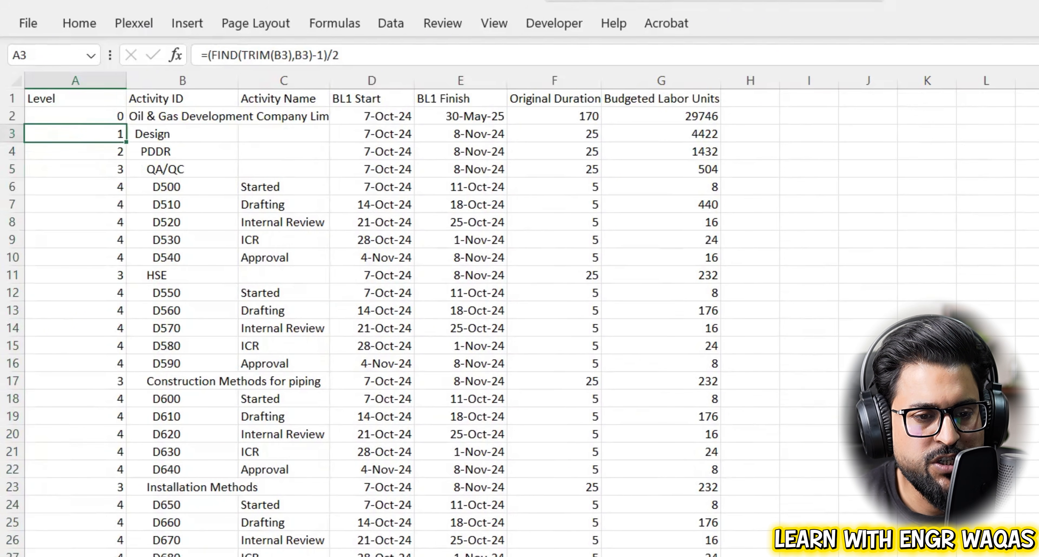
Paste the copied schedule into another blank sheet and insert an empty column before Activity ID.
{"action": "left_click", "coordinate": [133, 556]}
{"action": "key", "text": "ctrl+v"}
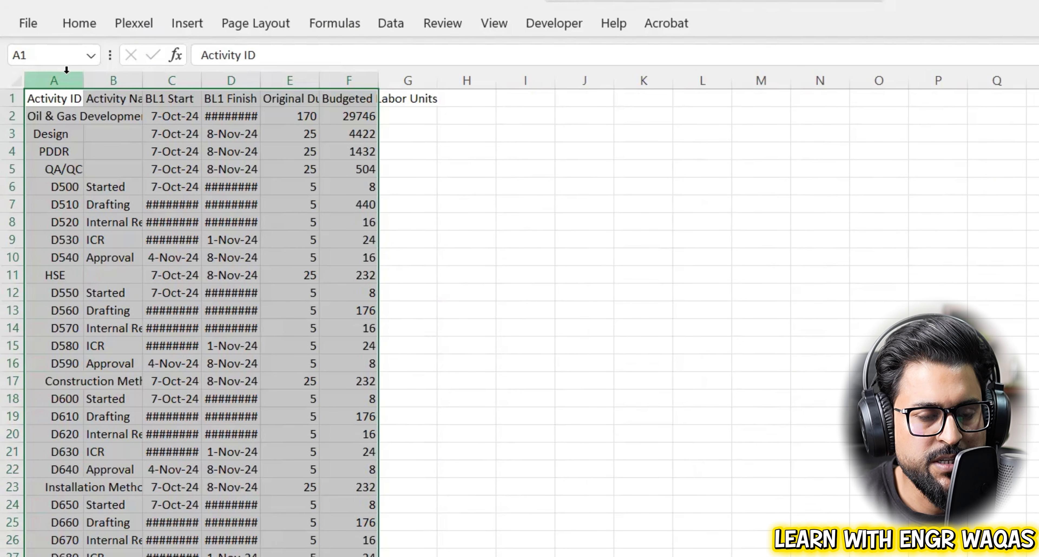
{"action": "left_click", "coordinate": [63, 80]}
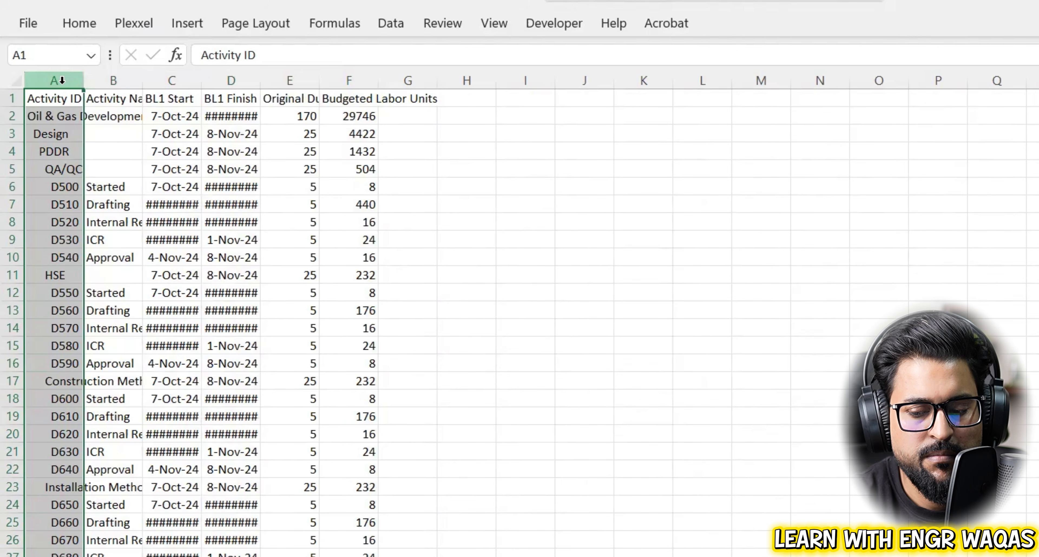
{"action": "key", "text": "ctrl+shift+plus"}
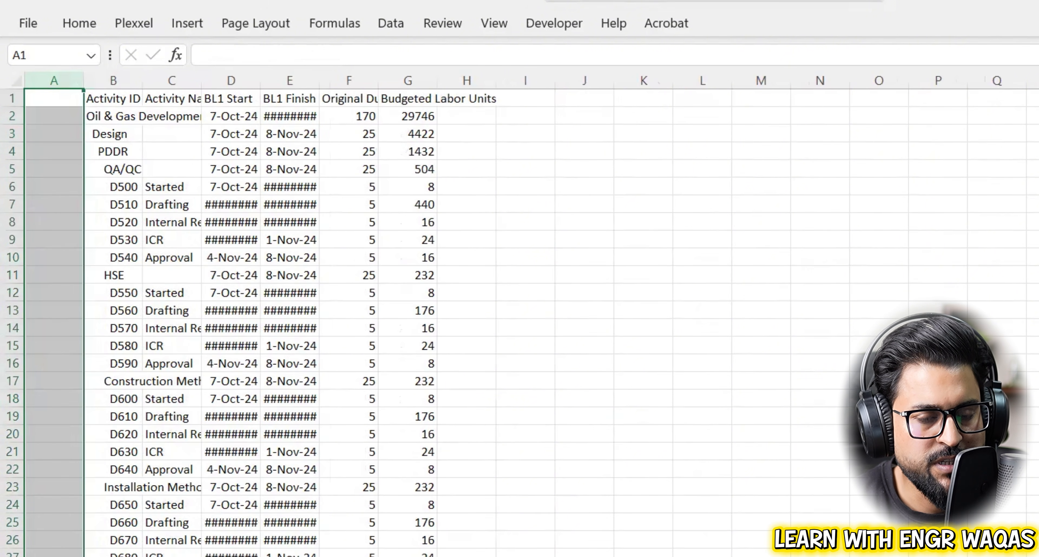
{"action": "left_click", "coordinate": [564, 375]}
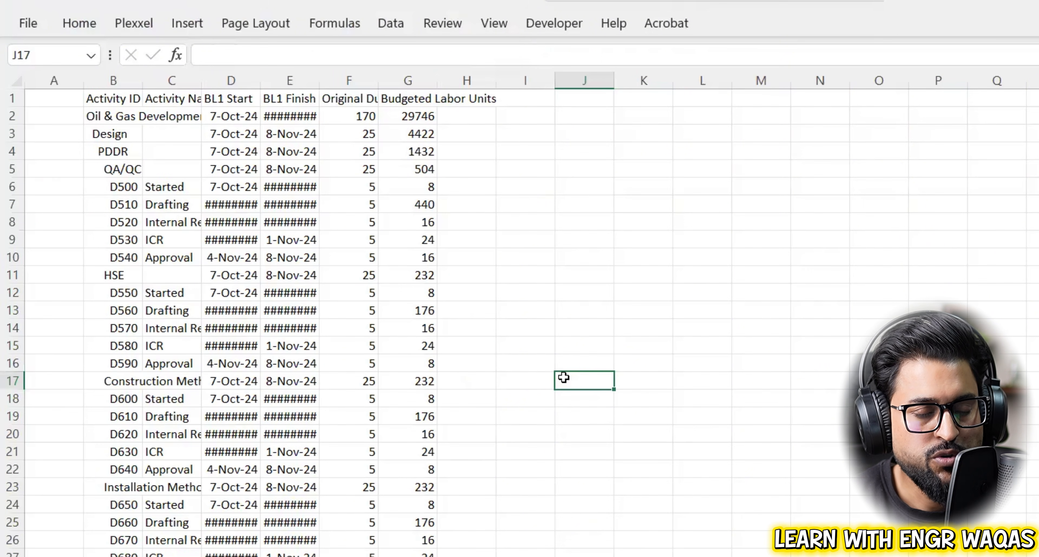
Enter the header Level in cell A1 of the new sheet.
{"action": "left_click", "coordinate": [68, 106]}
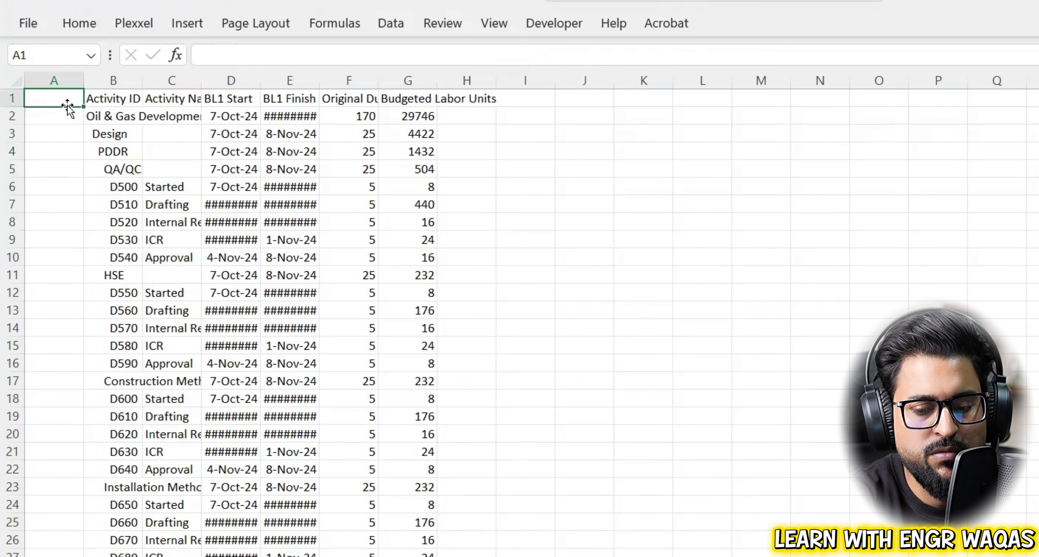
{"action": "type", "text": ";e"}
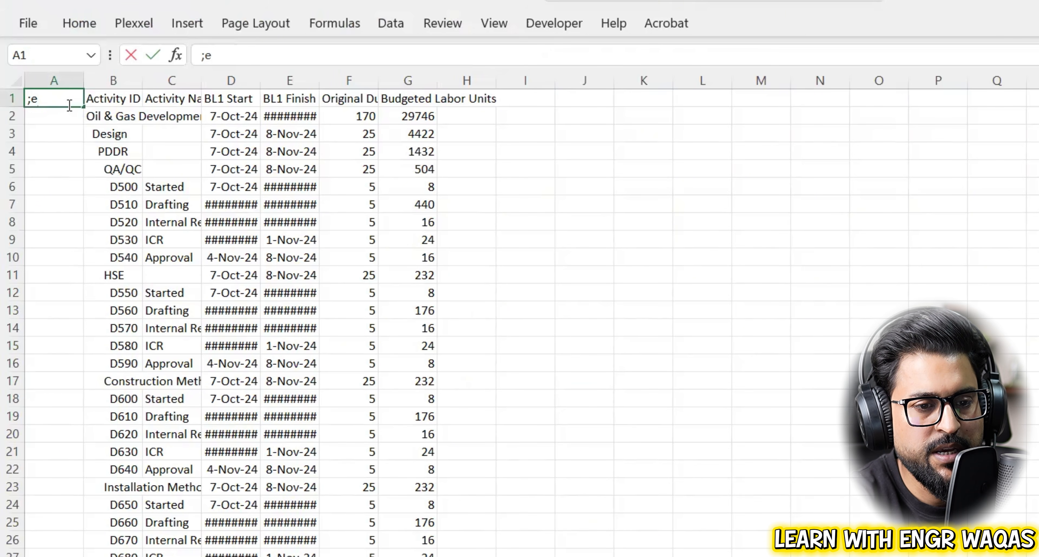
{"action": "key", "text": "BackSpace"}
{"action": "key", "text": "BackSpace"}
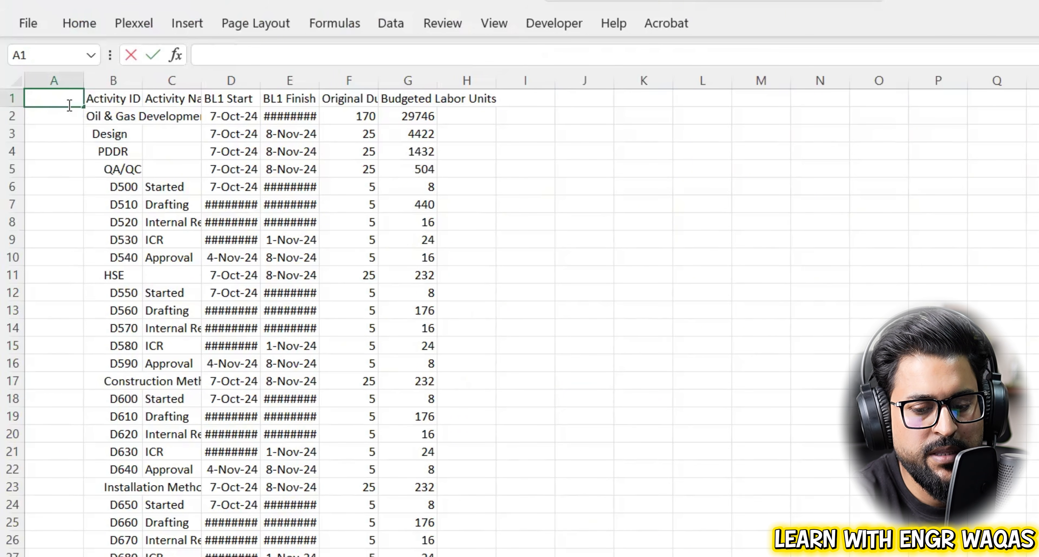
{"action": "type", "text": "Level"}
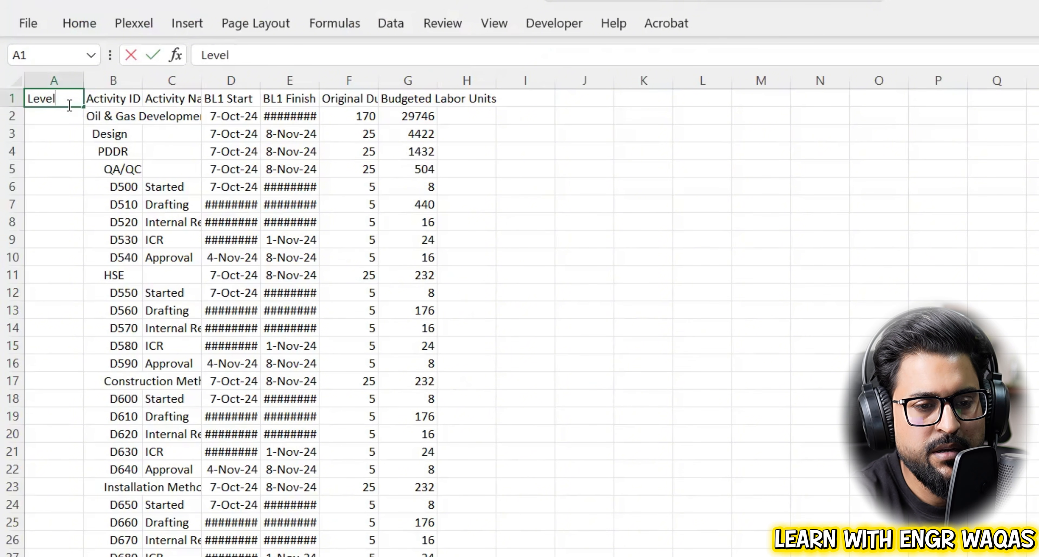
Enter =IF(C2<>"","",(LEN(B2)-LEN(TRIM(B2)))/2) in A2 and fill it down through all schedule rows.
{"action": "left_click", "coordinate": [58, 113]}
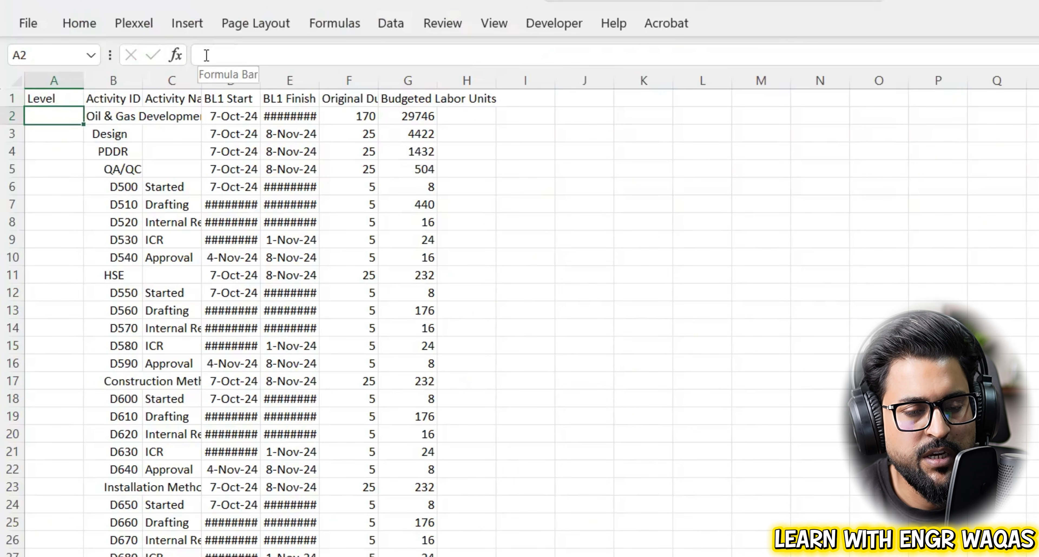
{"action": "type", "text": "=IF(C2<>\"\",\"\",(LEN(B2)-LEN(TRIM(B2)))/2)"}
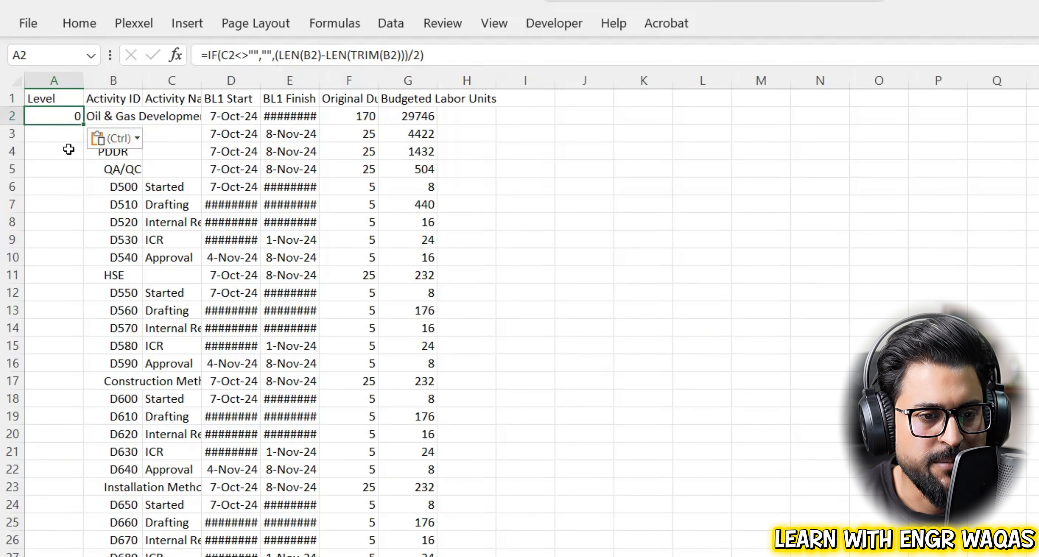
{"action": "left_click_drag", "start_coordinate": [82, 126], "coordinate": [74, 556]}
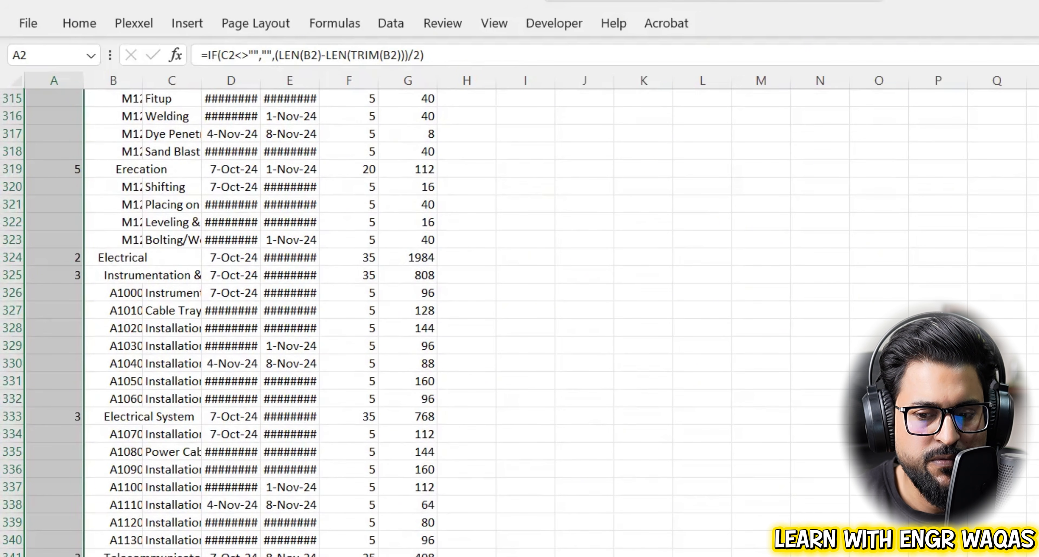
{"action": "scroll", "coordinate": [258, 283], "scroll_direction": "up", "scroll_amount": 20}
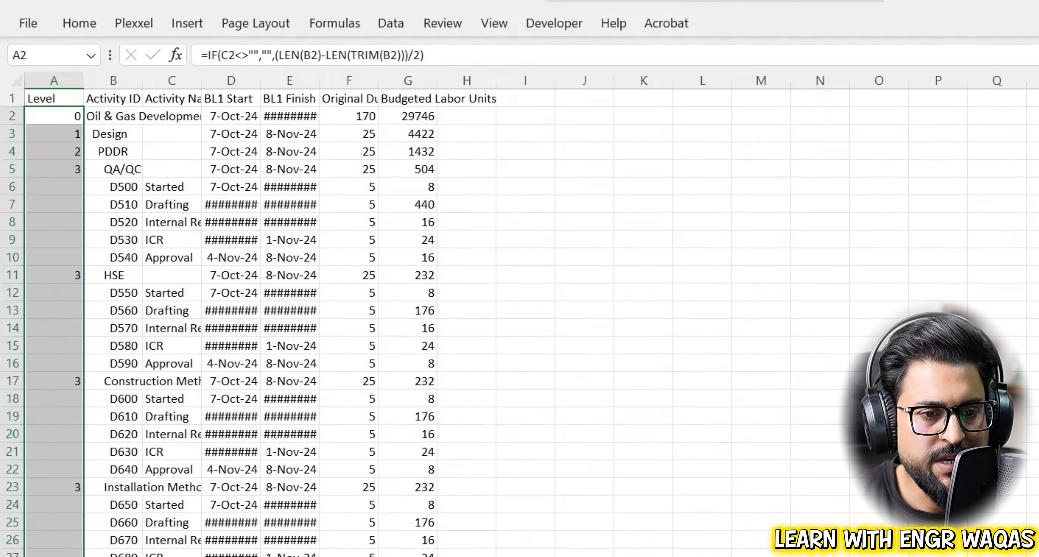
Check the Level formula in the QA/QC row and widen the Activity ID column.
{"action": "left_click", "coordinate": [177, 184]}
{"action": "left_click", "coordinate": [79, 169]}
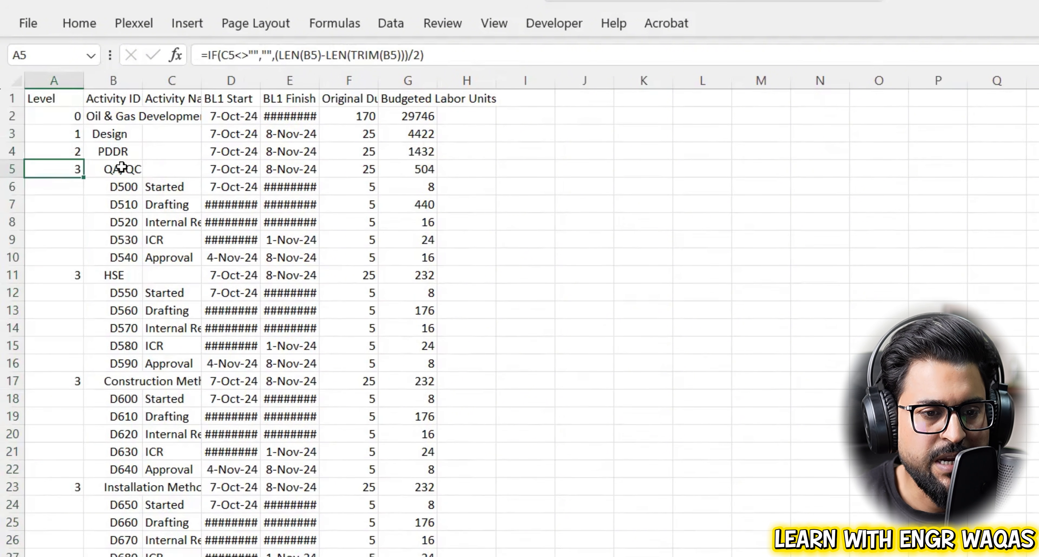
{"action": "left_click_drag", "start_coordinate": [144, 81], "coordinate": [180, 80]}
{"action": "left_click_drag", "start_coordinate": [433, 51], "coordinate": [182, 55]}
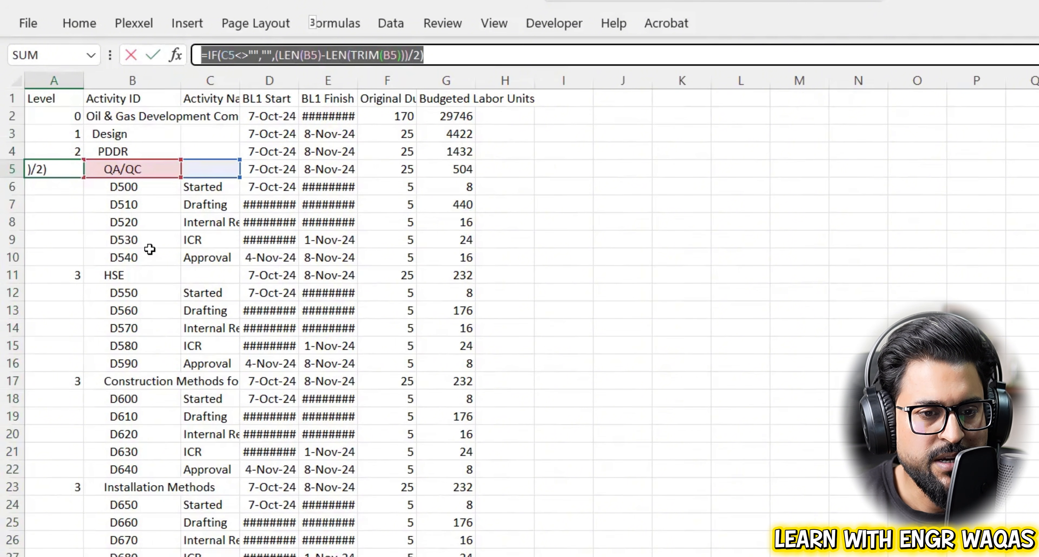
{"action": "type", "text": "="}
{"action": "left_click", "coordinate": [122, 188]}
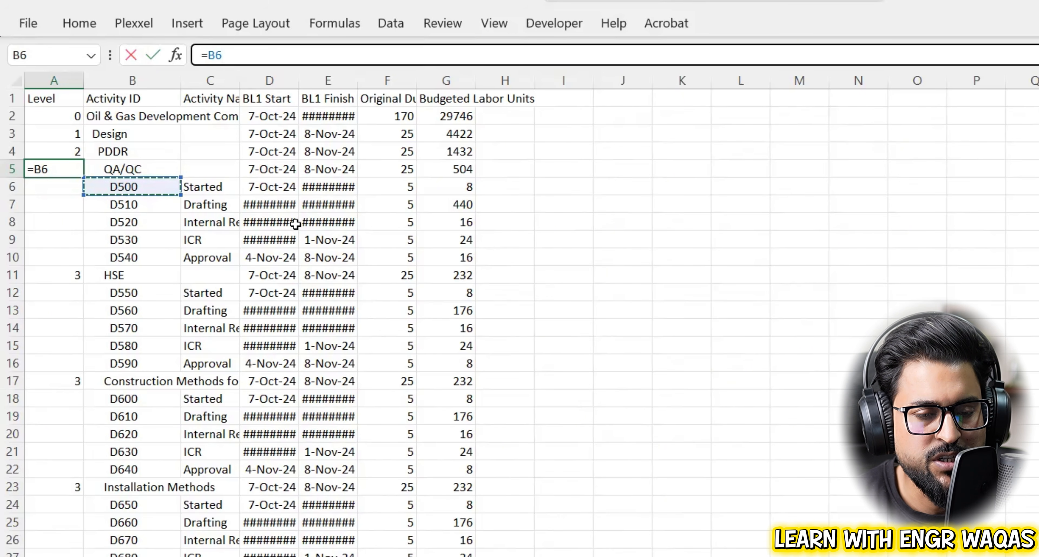
{"action": "key", "text": "Escape"}
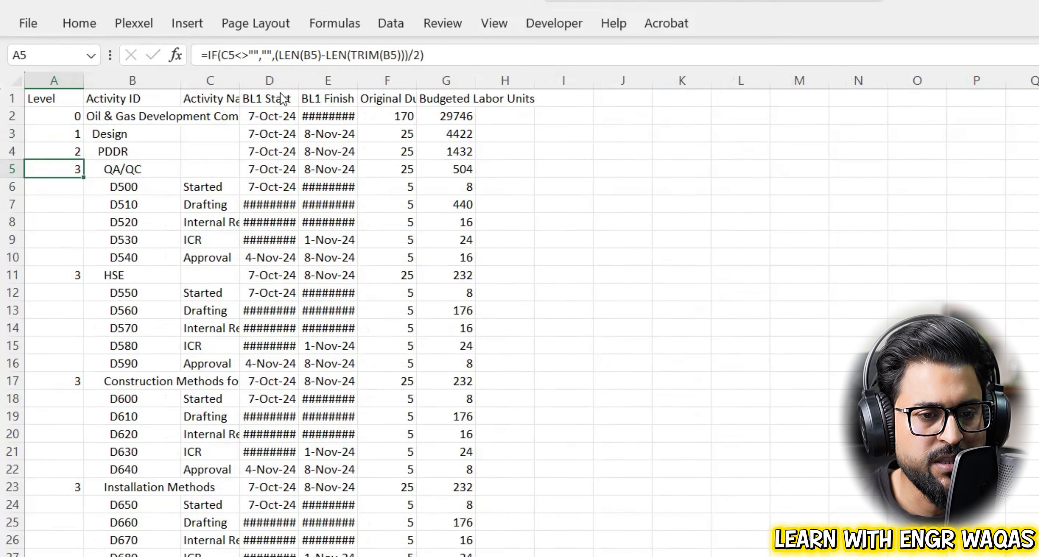
Start a new conditional formatting rule for A5 that uses a formula to determine which cells to format.
{"action": "key", "text": "alt+Tab"}
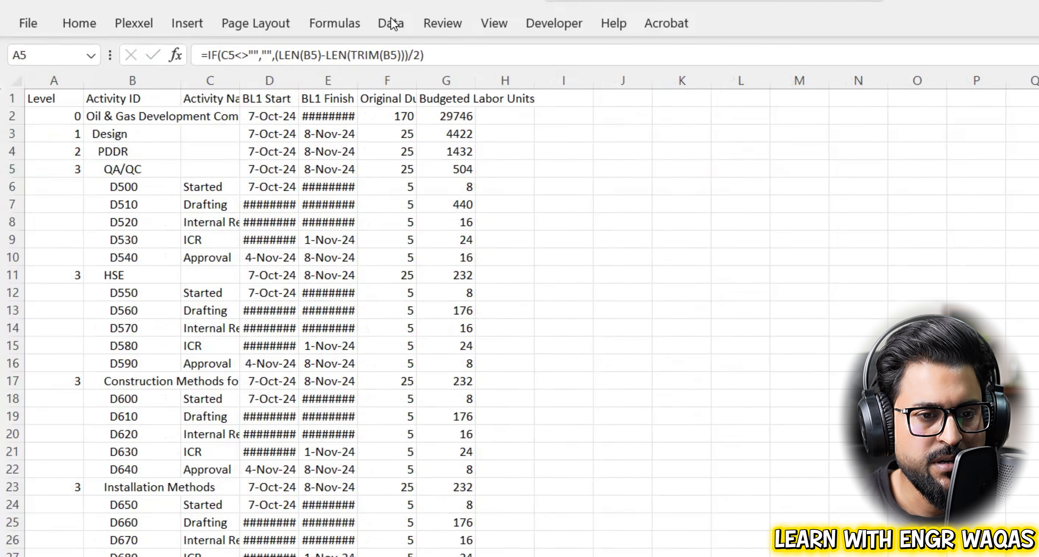
{"action": "left_click", "coordinate": [89, 27]}
{"action": "left_click", "coordinate": [89, 28]}
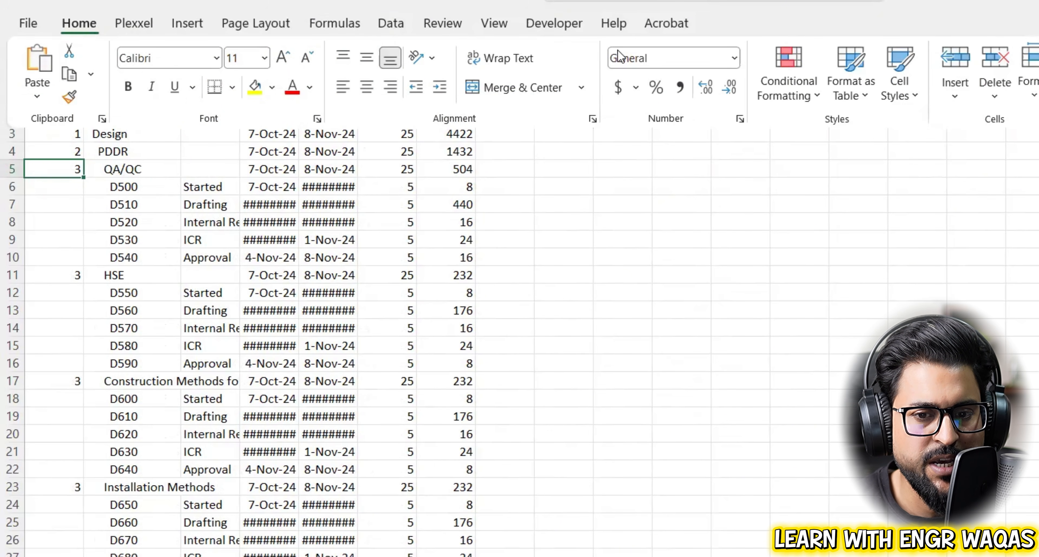
{"action": "left_click", "coordinate": [813, 85]}
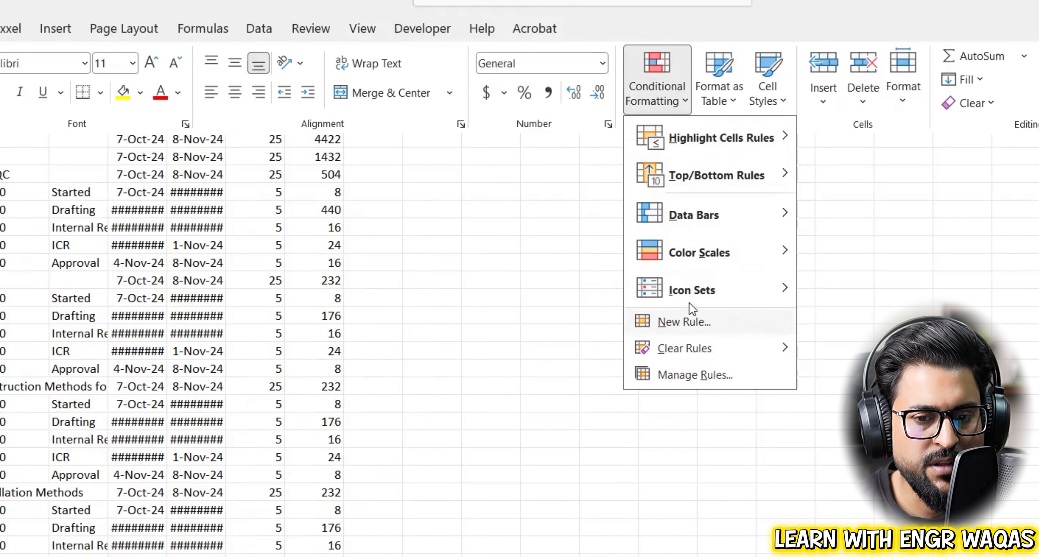
{"action": "left_click", "coordinate": [689, 302]}
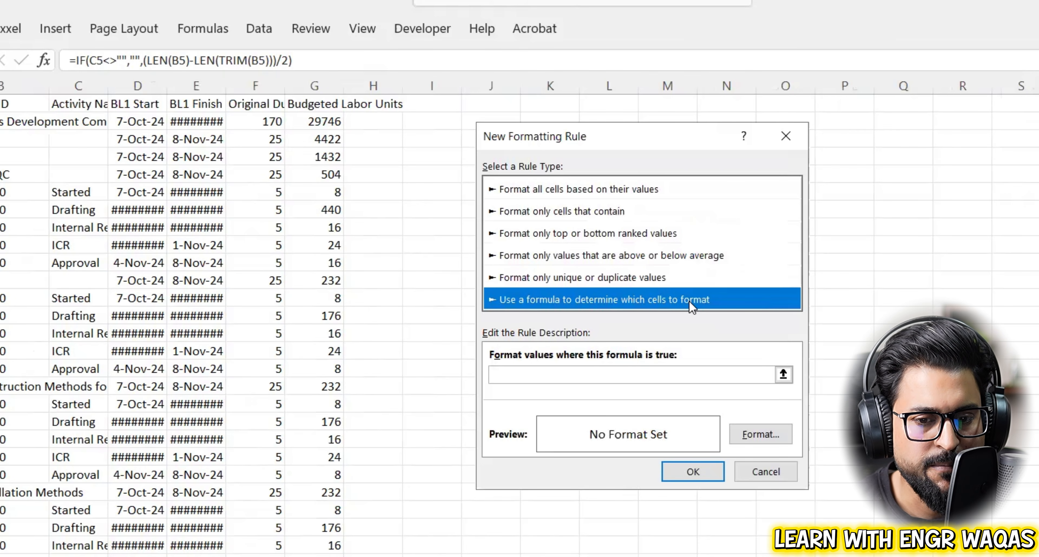
{"action": "left_click", "coordinate": [649, 374]}
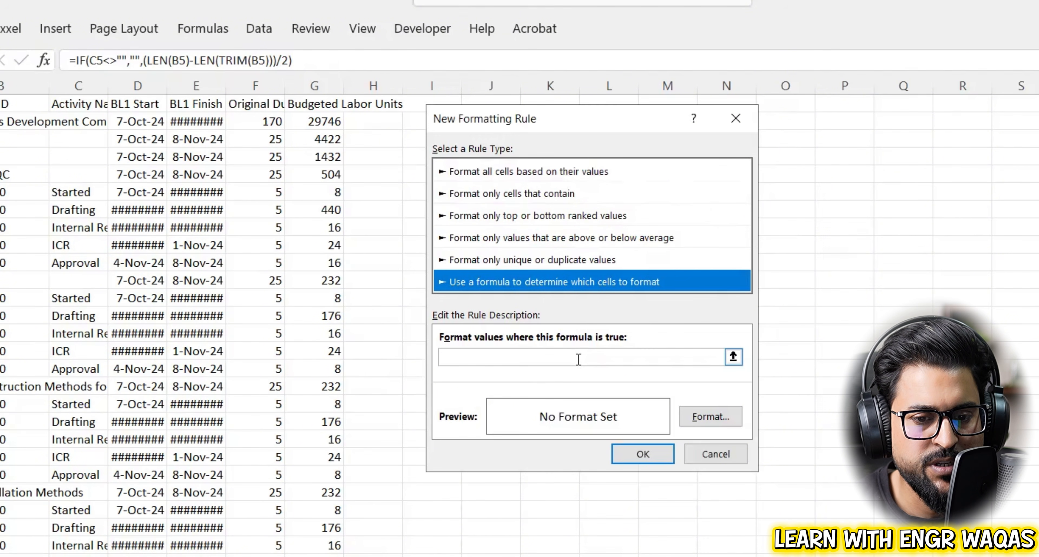
{"action": "left_click", "coordinate": [578, 359]}
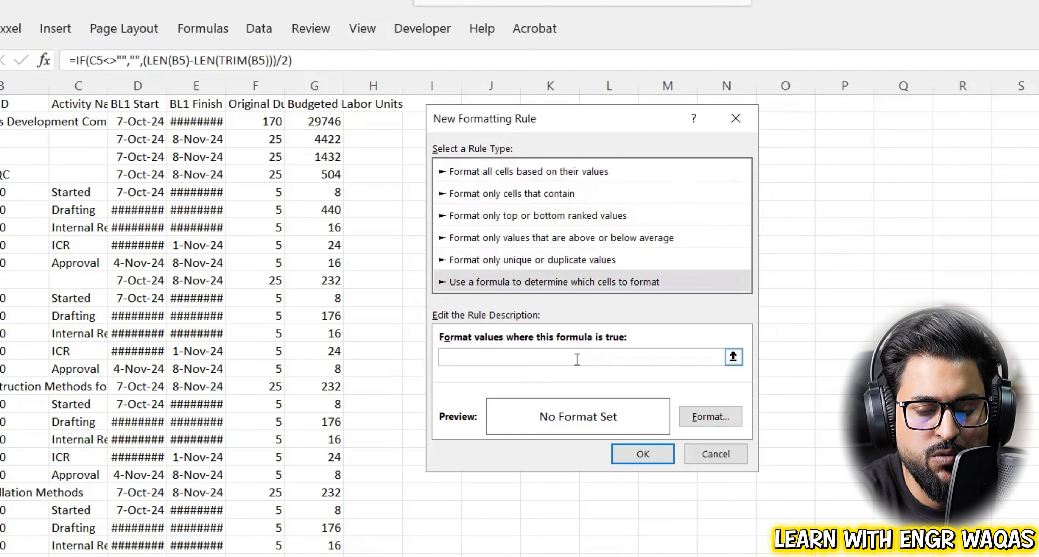
Set the rule's formula to =$A1=1 and save the rule without a format.
{"action": "type", "text": "=$"}
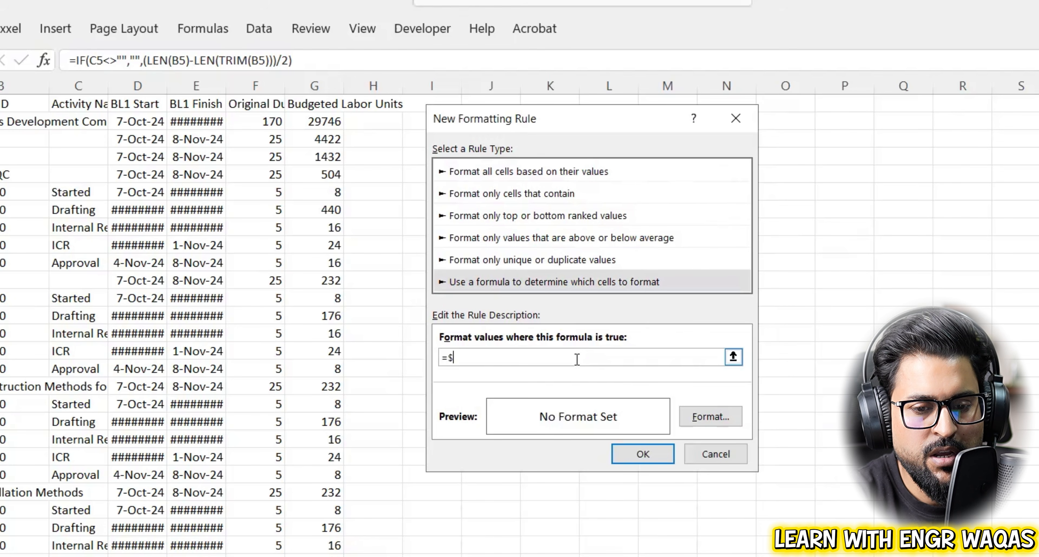
{"action": "type", "text": "A1="}
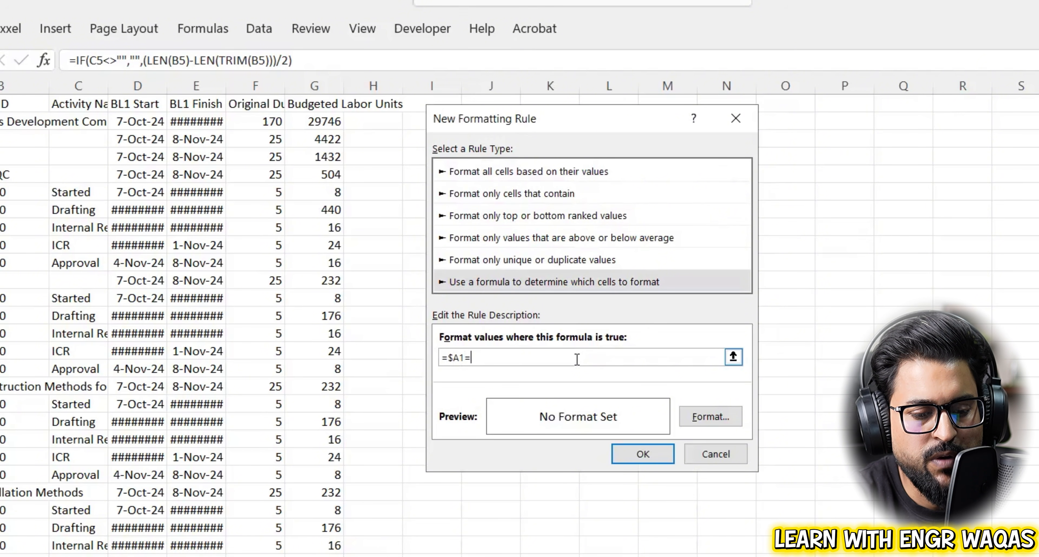
{"action": "type", "text": "1"}
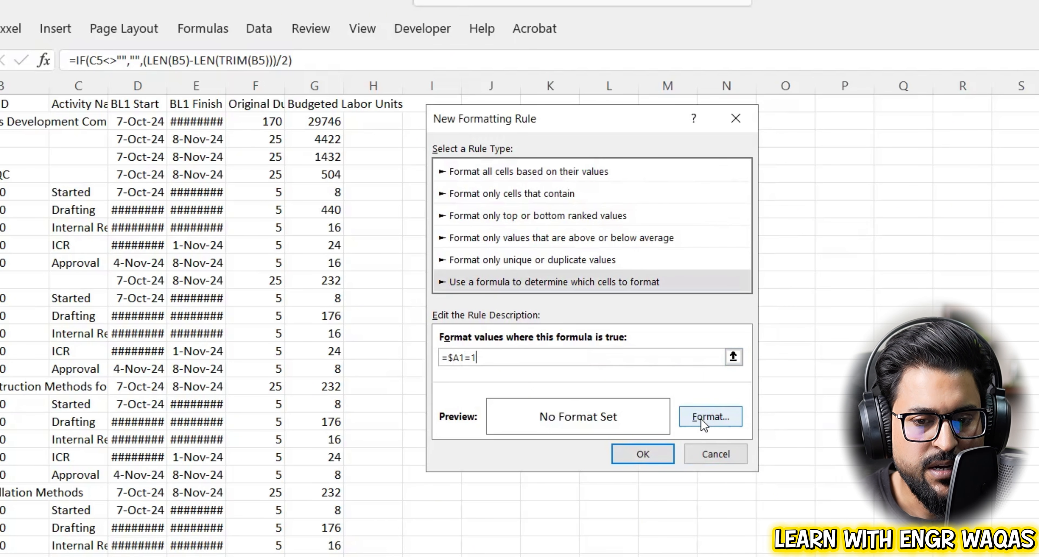
{"action": "left_click", "coordinate": [709, 418]}
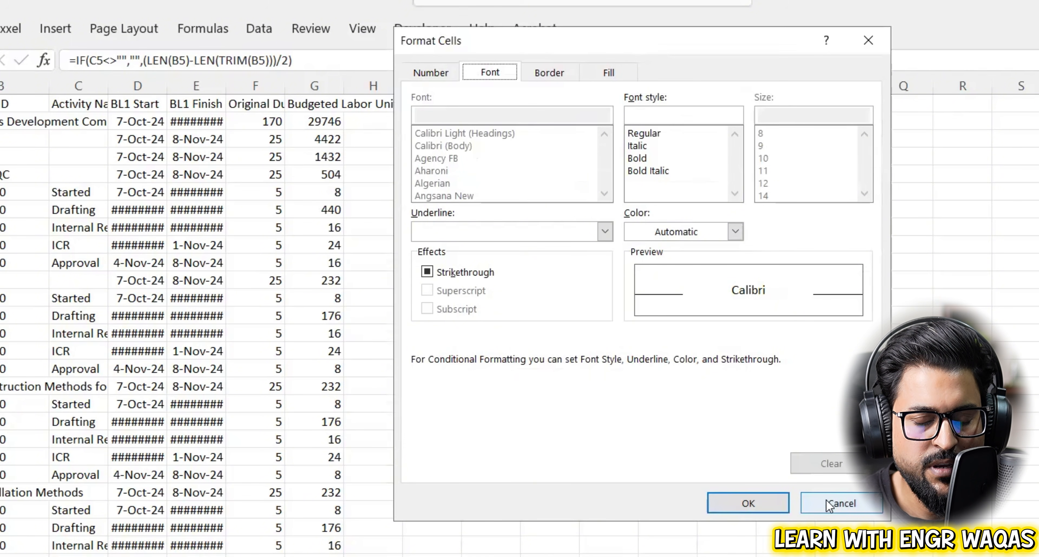
{"action": "left_click", "coordinate": [826, 503]}
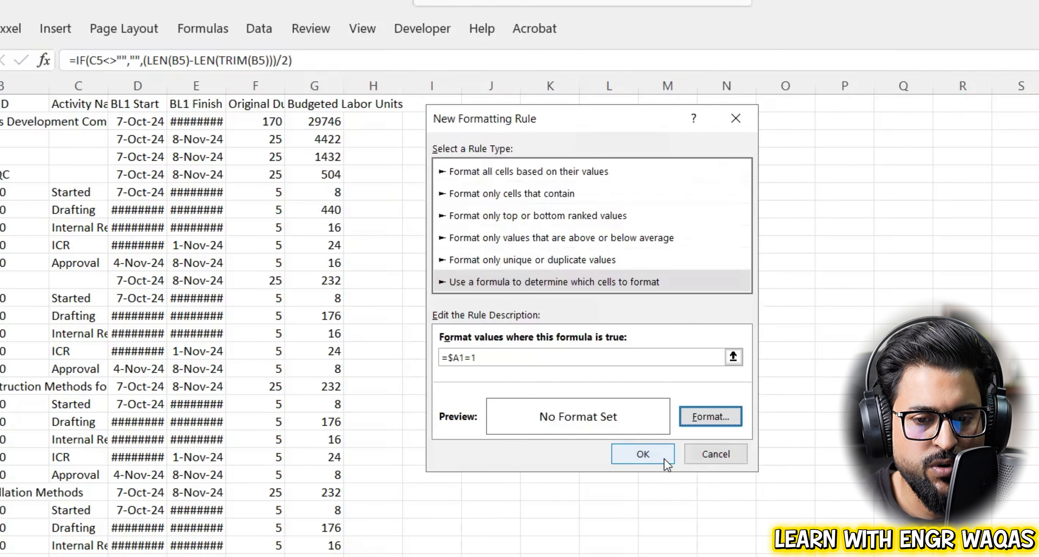
{"action": "left_click", "coordinate": [643, 454]}
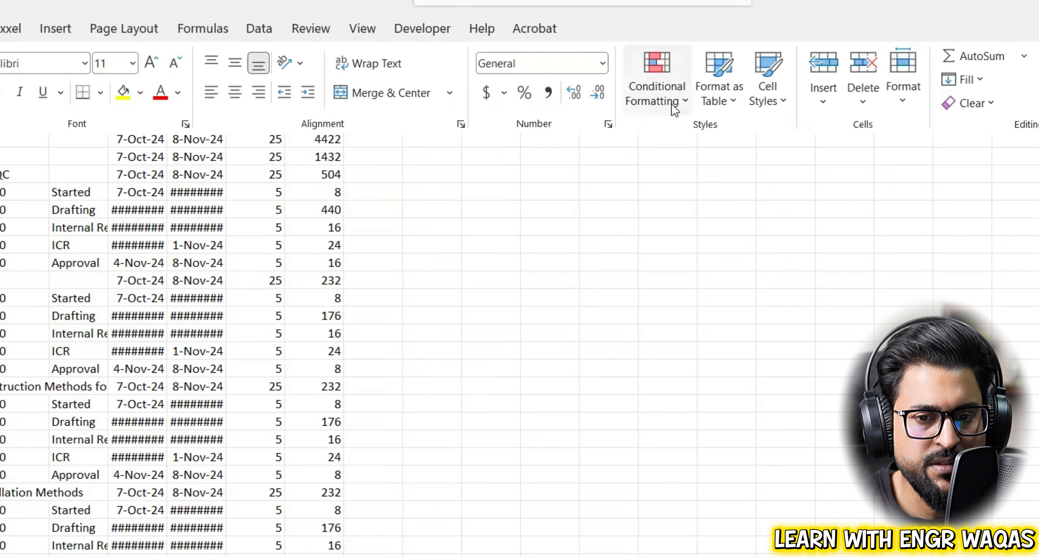
Edit the =$A1=1 conditional formatting rule to give matching cells a light green fill.
{"action": "left_click", "coordinate": [672, 103]}
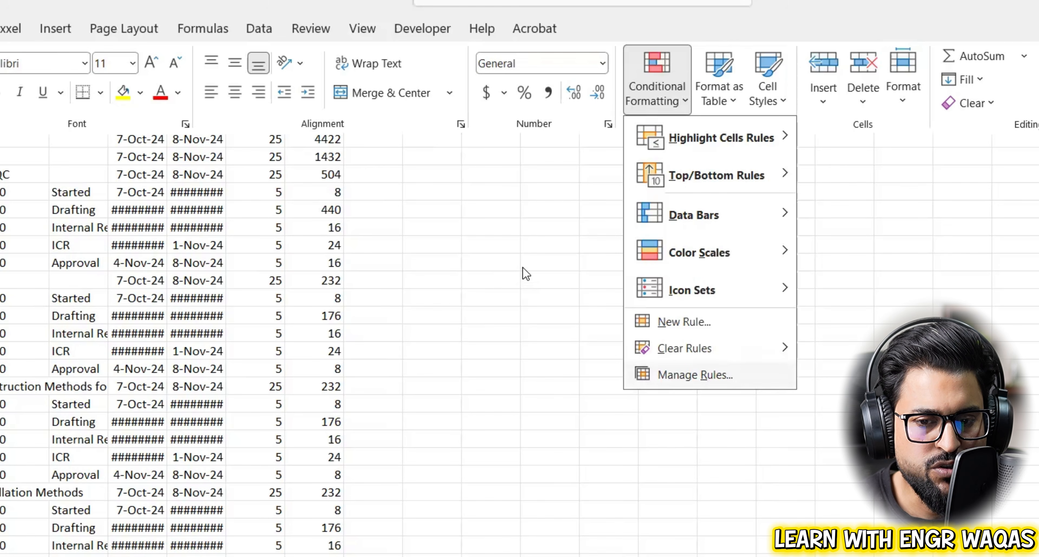
{"action": "key", "text": "Return"}
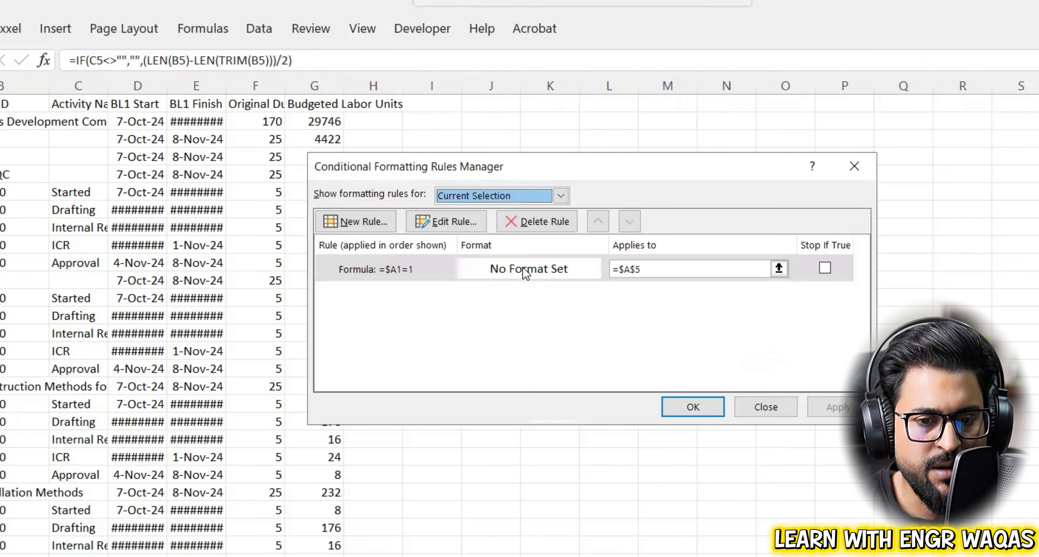
{"action": "left_click", "coordinate": [466, 223]}
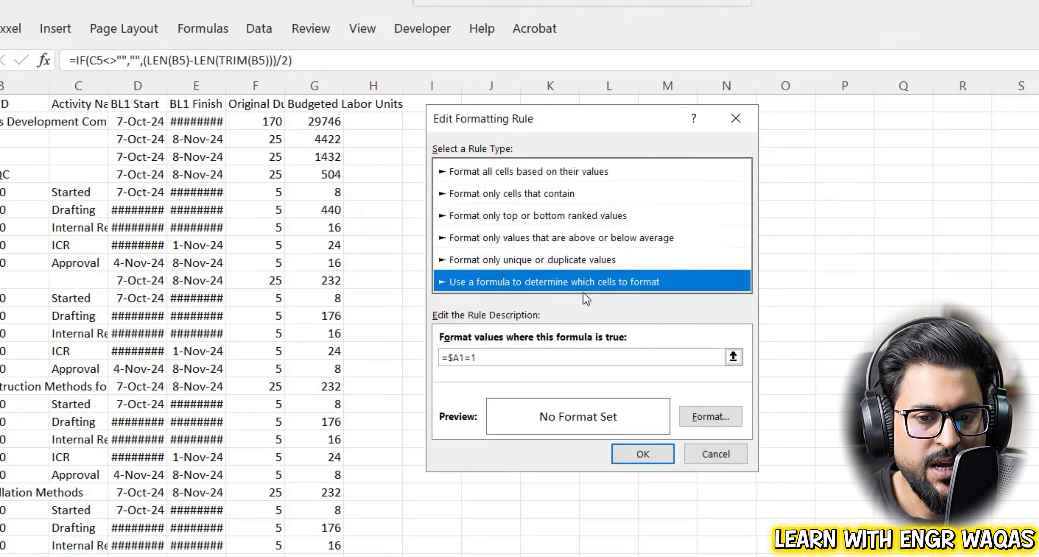
{"action": "left_click", "coordinate": [711, 415]}
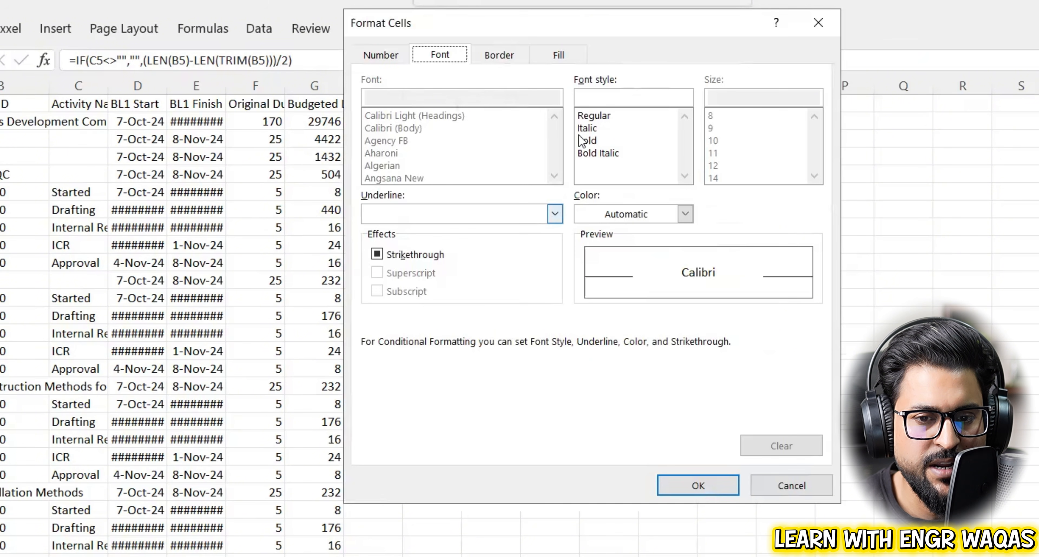
{"action": "left_click", "coordinate": [563, 61]}
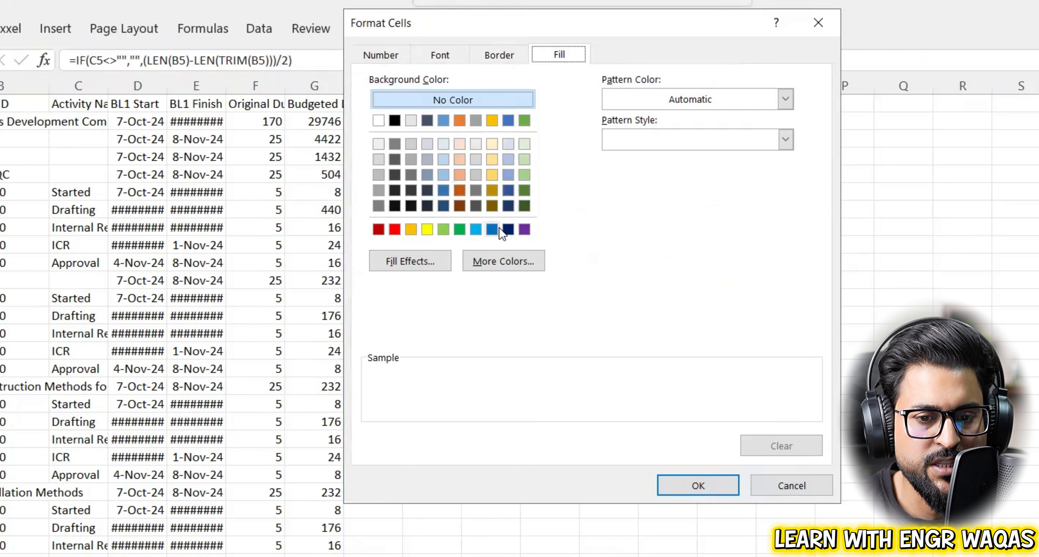
{"action": "left_click", "coordinate": [444, 230]}
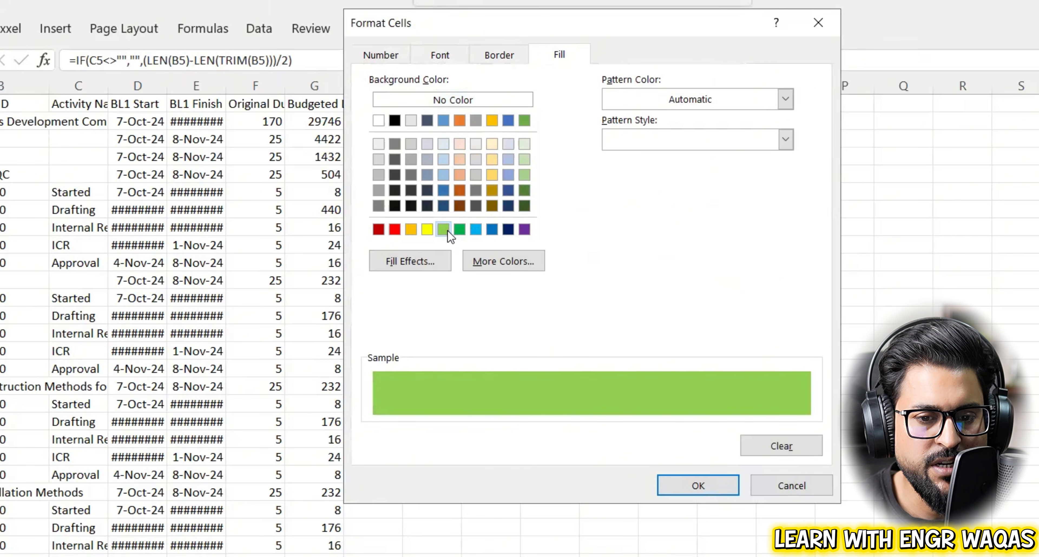
{"action": "left_click", "coordinate": [681, 488]}
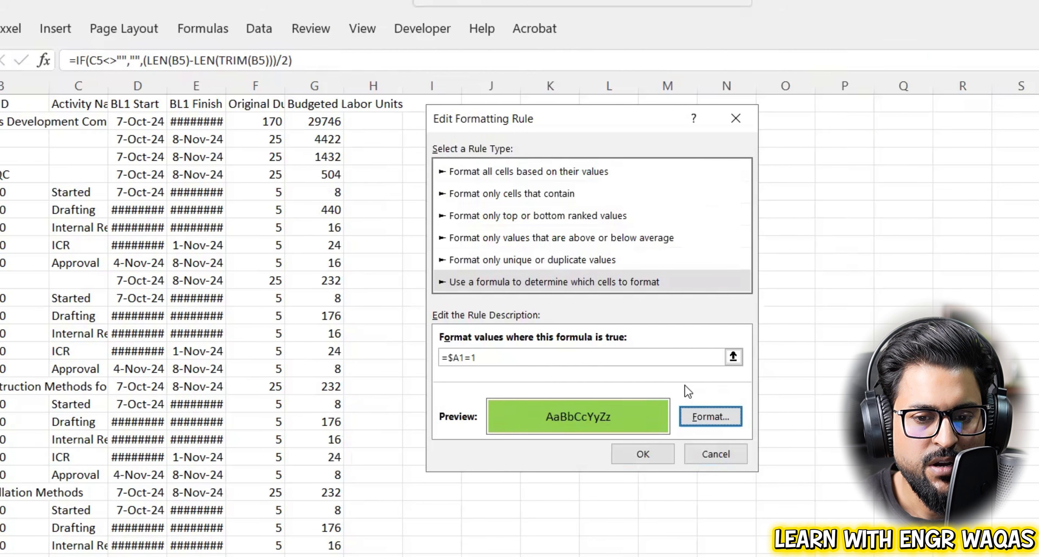
{"action": "left_click", "coordinate": [664, 457]}
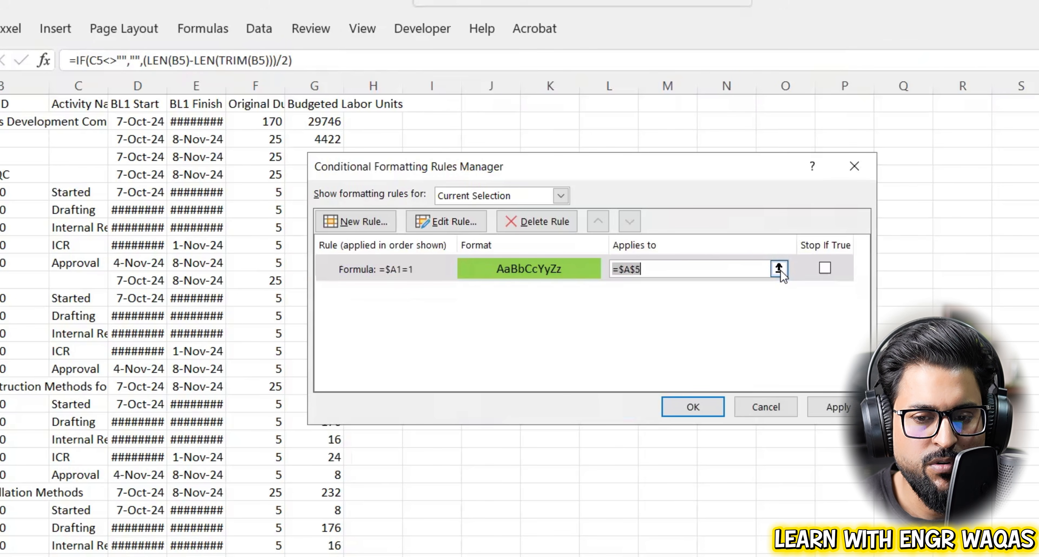
Extend the =$A1=1 conditional formatting rule to apply to columns A through G (=$A:$G).
{"action": "left_click", "coordinate": [778, 269]}
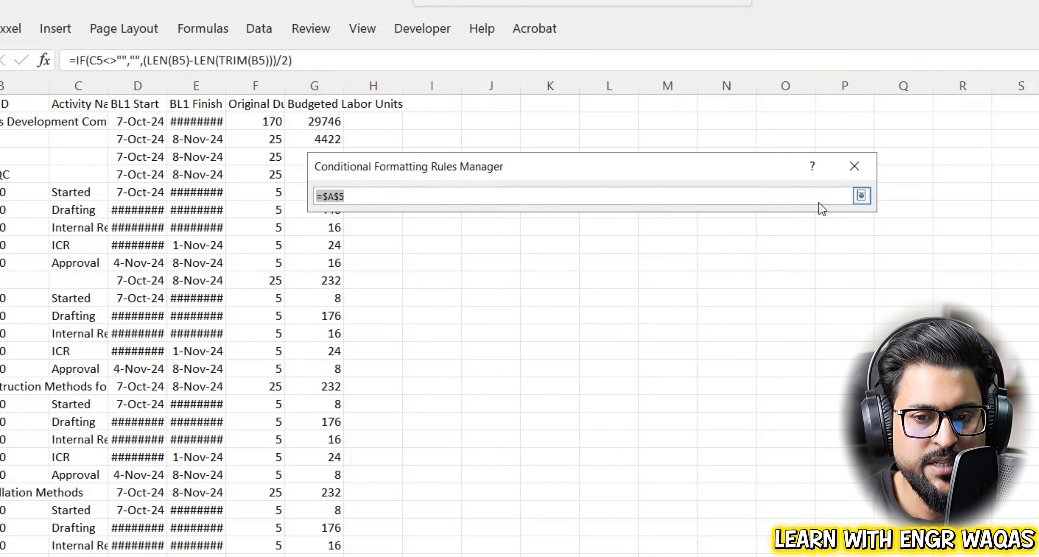
{"action": "left_click", "coordinate": [861, 195]}
{"action": "left_click", "coordinate": [777, 270]}
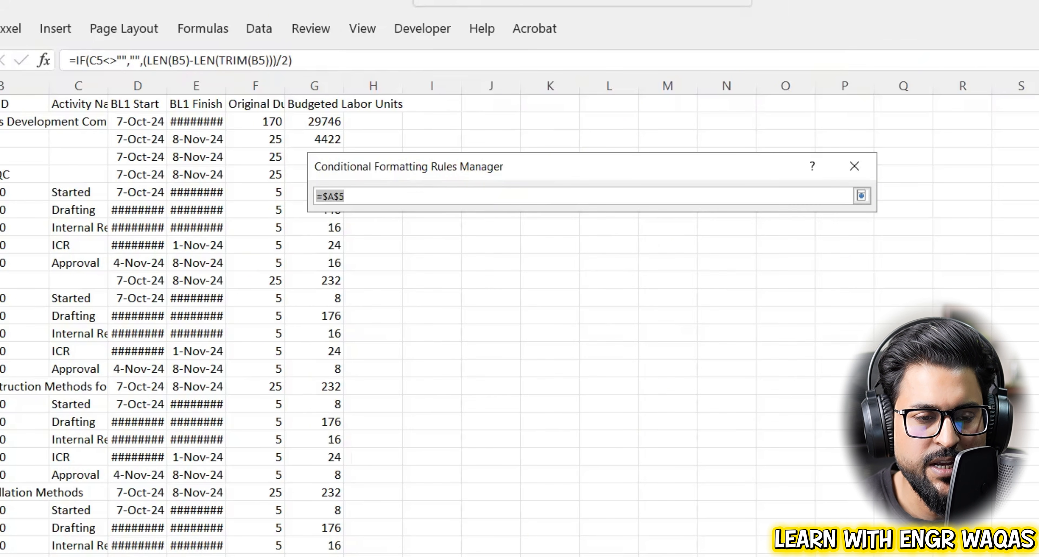
{"action": "left_click_drag", "start_coordinate": [54, 72], "coordinate": [390, 87]}
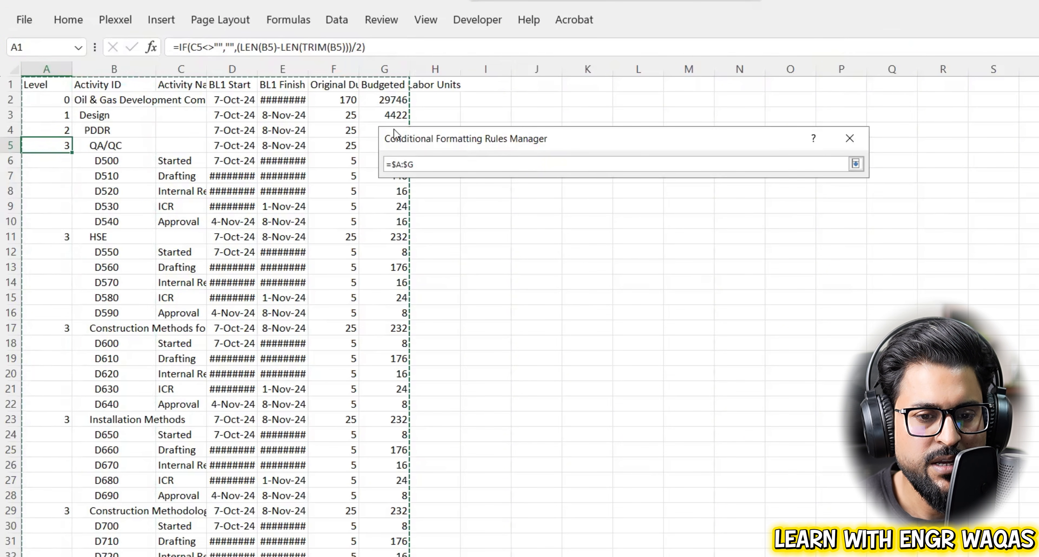
{"action": "left_click", "coordinate": [855, 168]}
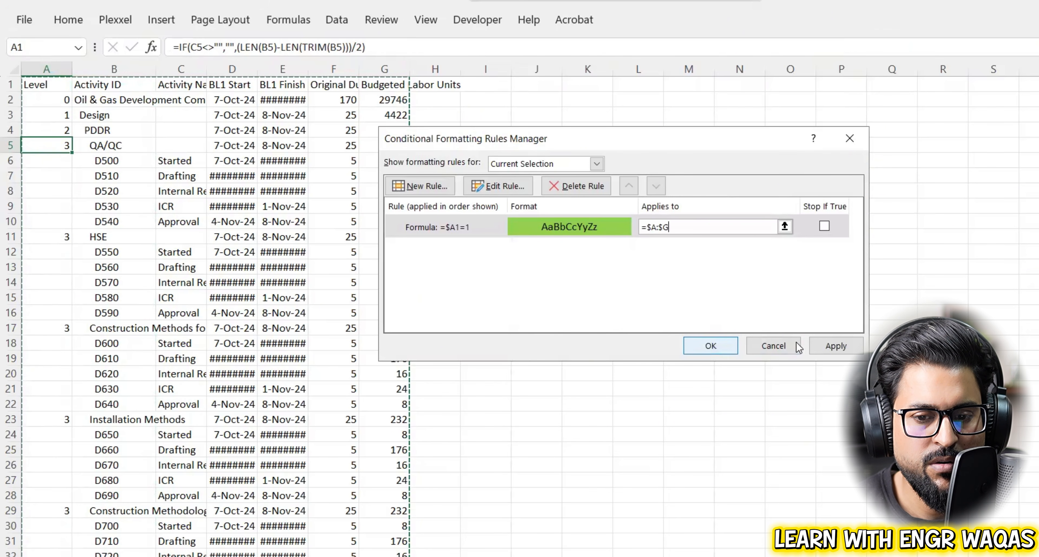
{"action": "left_click", "coordinate": [827, 346]}
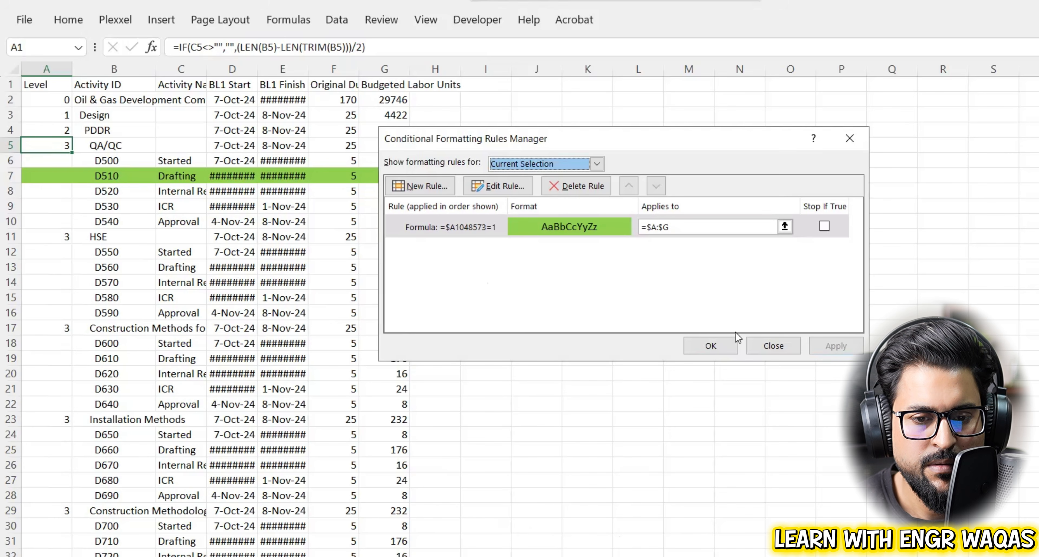
Correct the green rule's formula to =$A1=1, apply it, and close the rules manager.
{"action": "left_click", "coordinate": [521, 193]}
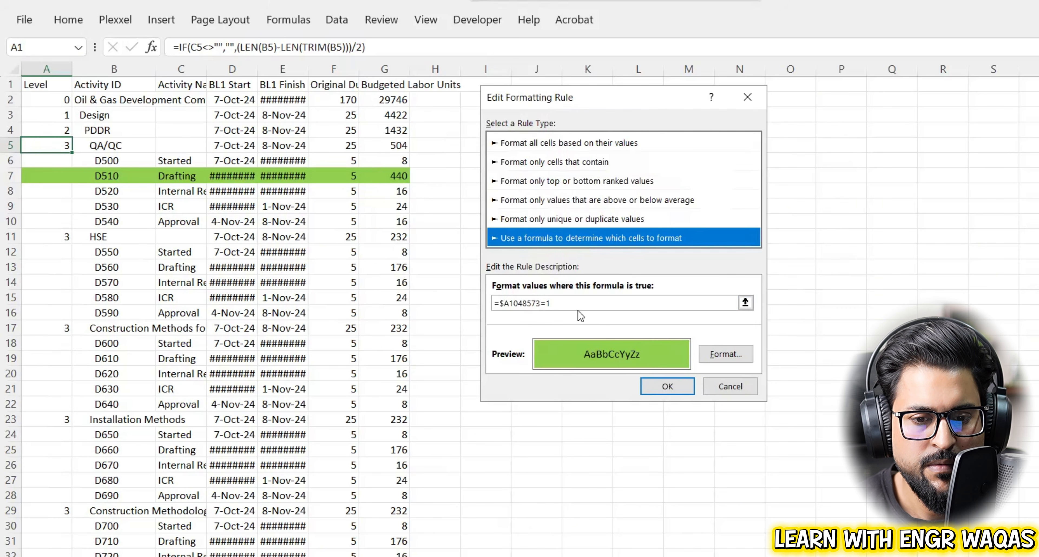
{"action": "left_click", "coordinate": [540, 303]}
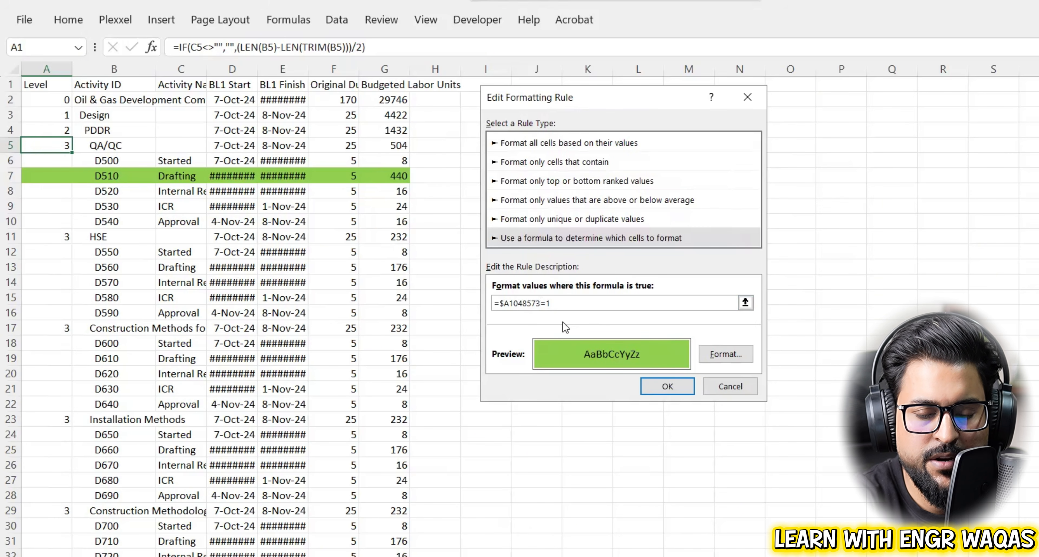
{"action": "key", "text": "BackSpace"}
{"action": "key", "text": "BackSpace"}
{"action": "key", "text": "BackSpace"}
{"action": "key", "text": "BackSpace"}
{"action": "key", "text": "BackSpace"}
{"action": "key", "text": "BackSpace"}
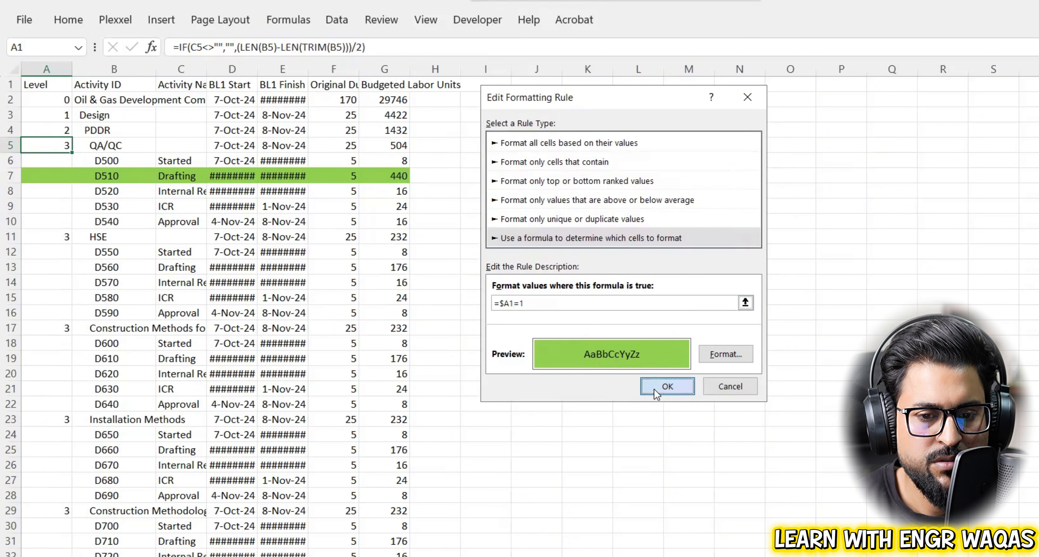
{"action": "left_click", "coordinate": [666, 386]}
{"action": "left_click", "coordinate": [832, 346]}
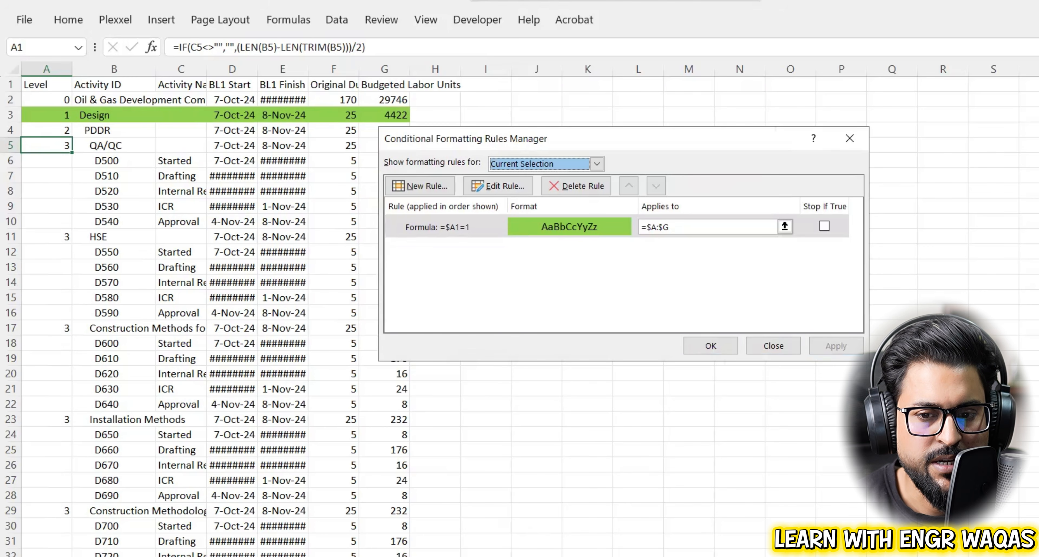
{"action": "left_click", "coordinate": [850, 139]}
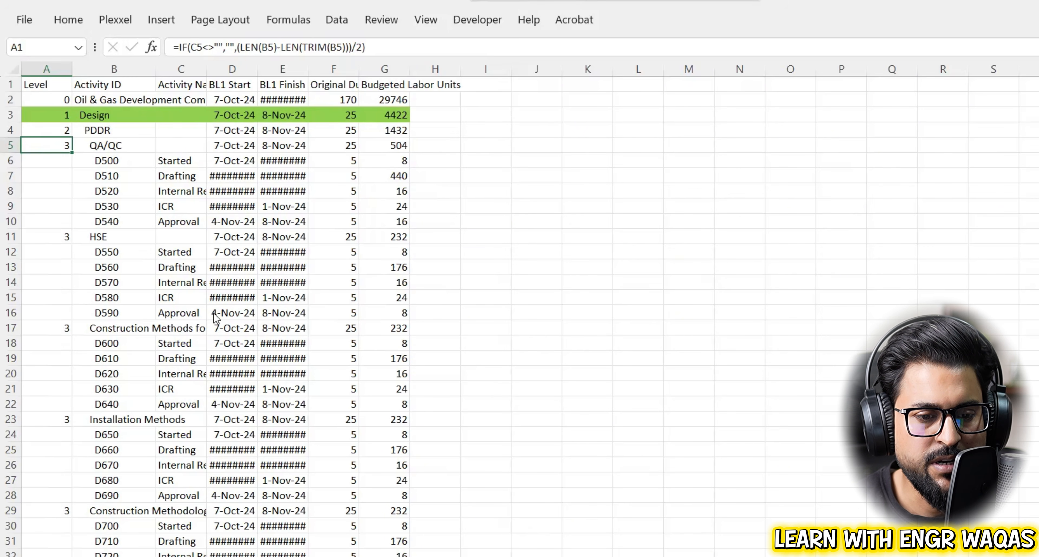
Check the green highlighting of the level 1 rows throughout the schedule.
{"action": "scroll", "coordinate": [215, 318], "scroll_direction": "down", "scroll_amount": 4}
{"action": "scroll", "coordinate": [215, 318], "scroll_direction": "down", "scroll_amount": 18}
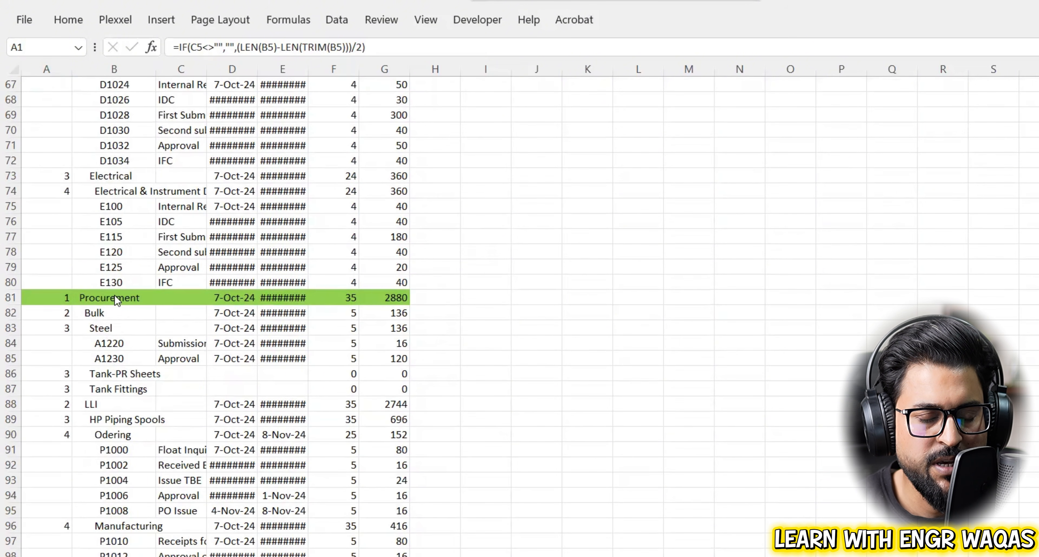
{"action": "scroll", "coordinate": [116, 300], "scroll_direction": "down", "scroll_amount": 10}
{"action": "scroll", "coordinate": [116, 301], "scroll_direction": "down", "scroll_amount": 11}
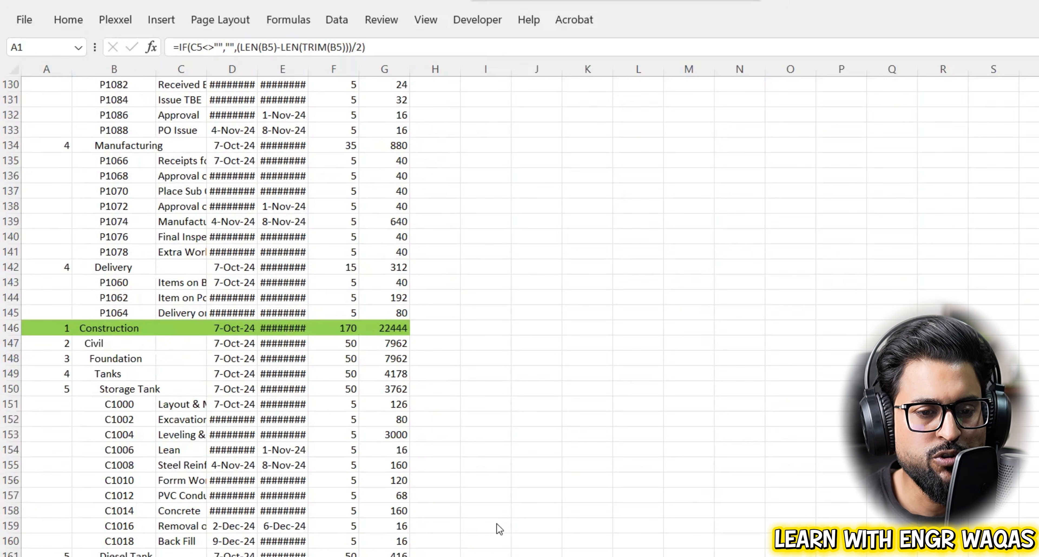
{"action": "scroll", "coordinate": [509, 308], "scroll_direction": "up", "scroll_amount": 11}
{"action": "scroll", "coordinate": [508, 304], "scroll_direction": "up", "scroll_amount": 20}
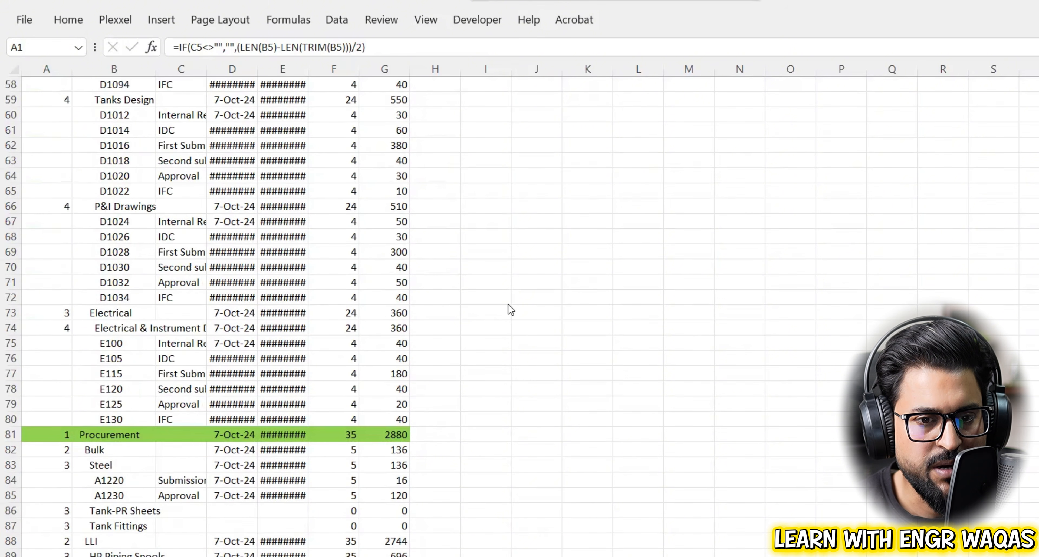
{"action": "scroll", "coordinate": [508, 304], "scroll_direction": "up", "scroll_amount": 7}
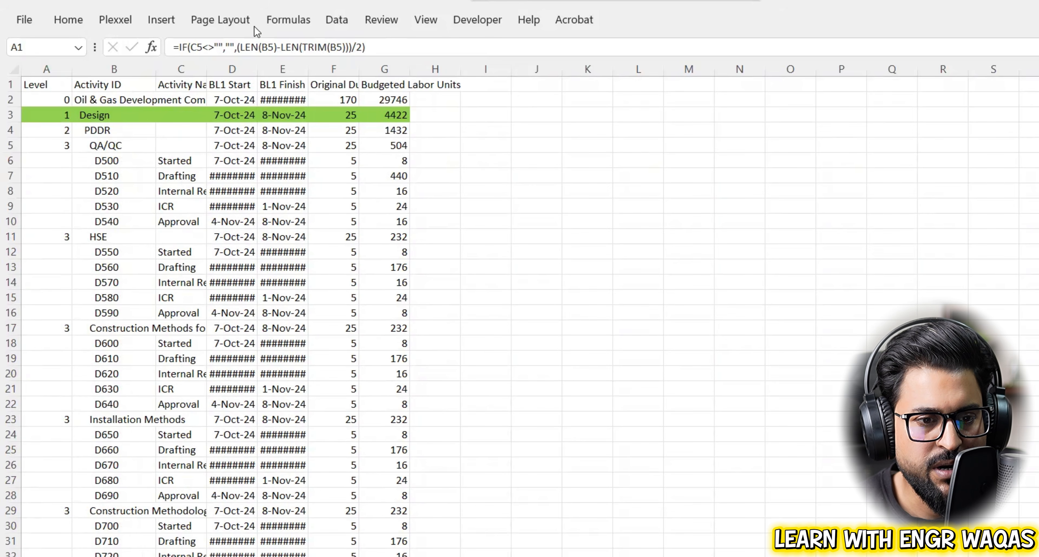
Create a formula-based conditional formatting rule with =$A1=2 and save it without a format.
{"action": "left_click", "coordinate": [69, 23]}
{"action": "left_click", "coordinate": [68, 20]}
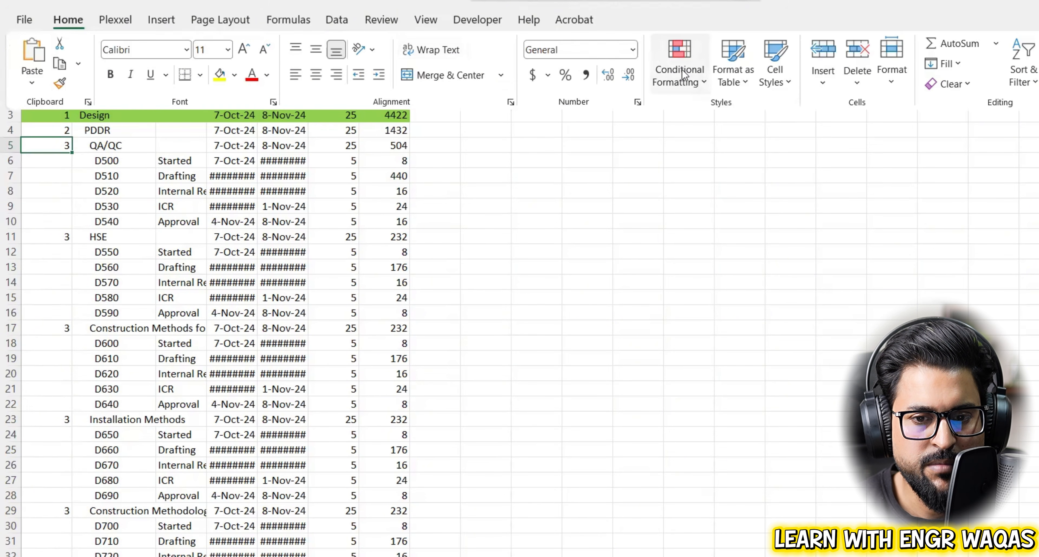
{"action": "left_click", "coordinate": [680, 62]}
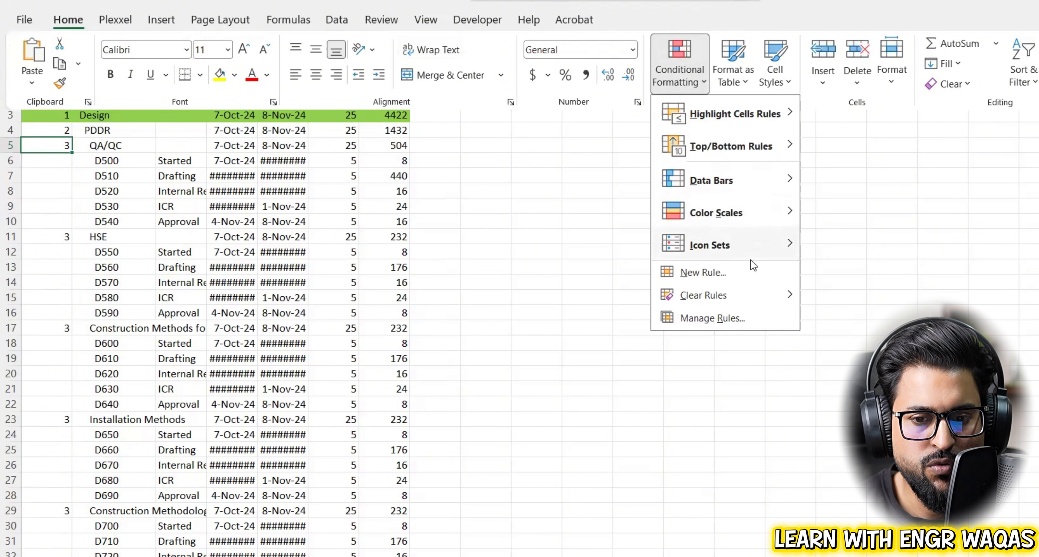
{"action": "left_click", "coordinate": [703, 272]}
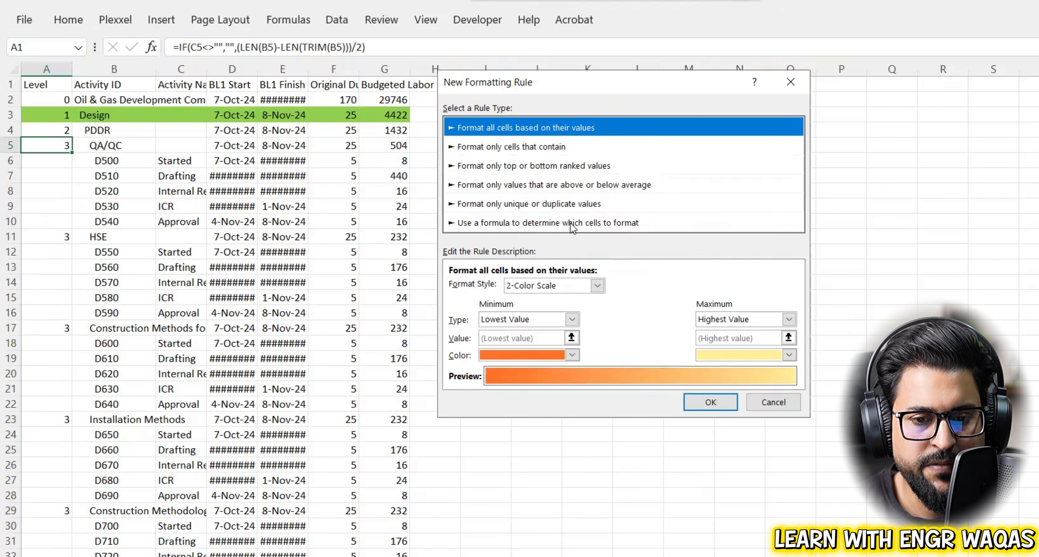
{"action": "left_click", "coordinate": [569, 223]}
{"action": "left_click", "coordinate": [552, 288]}
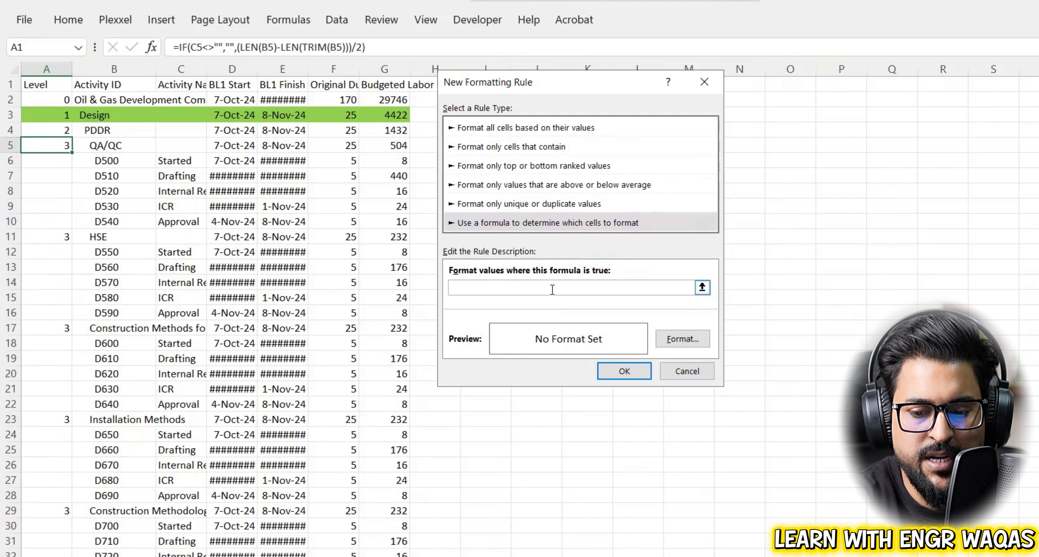
{"action": "type", "text": "=$"}
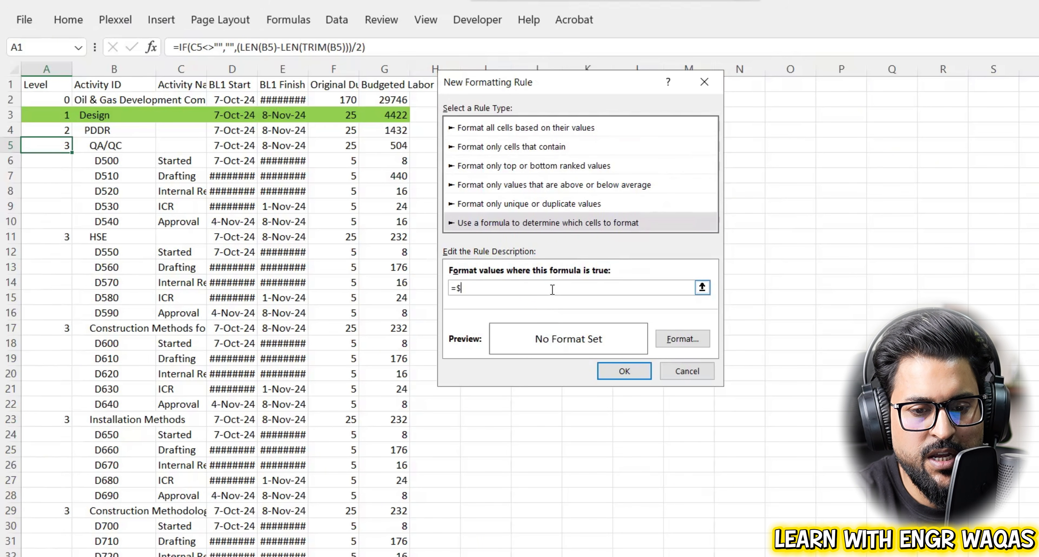
{"action": "type", "text": "A1"}
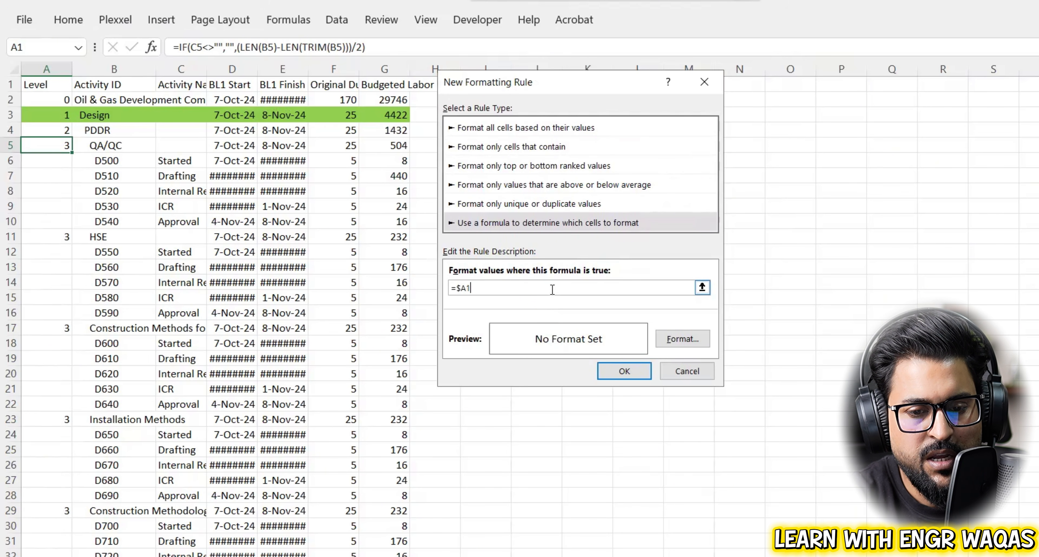
{"action": "type", "text": "="}
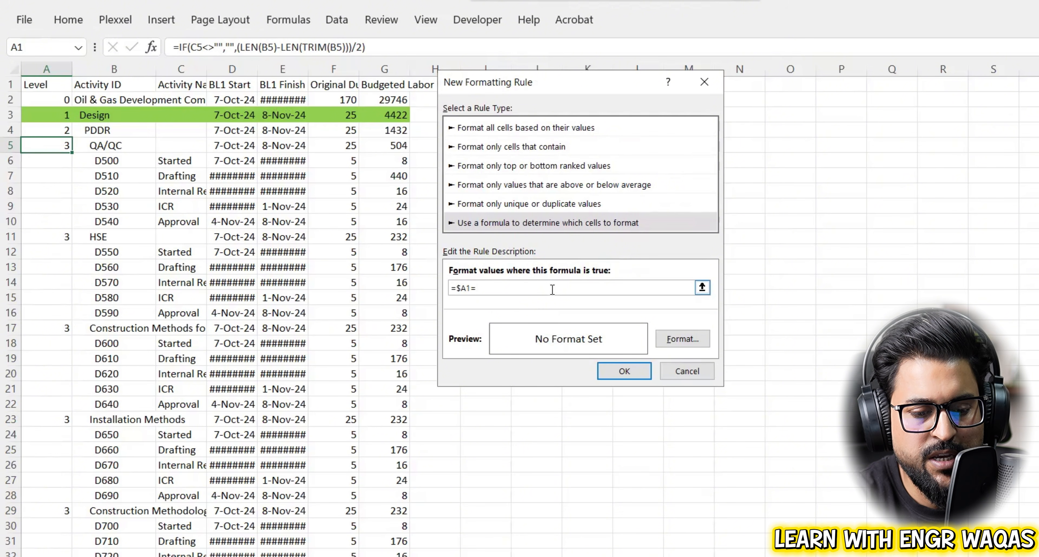
{"action": "type", "text": "2"}
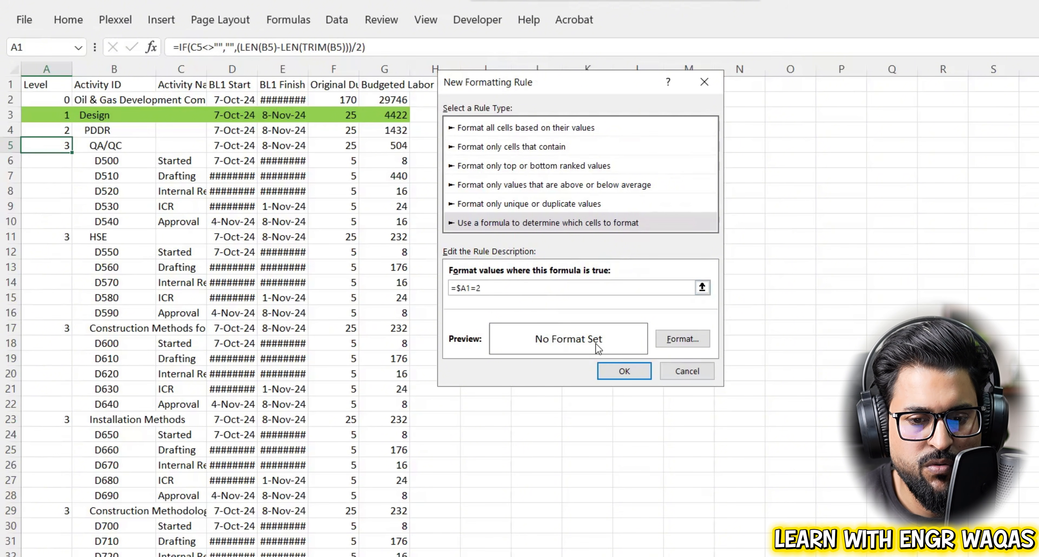
{"action": "left_click", "coordinate": [621, 375]}
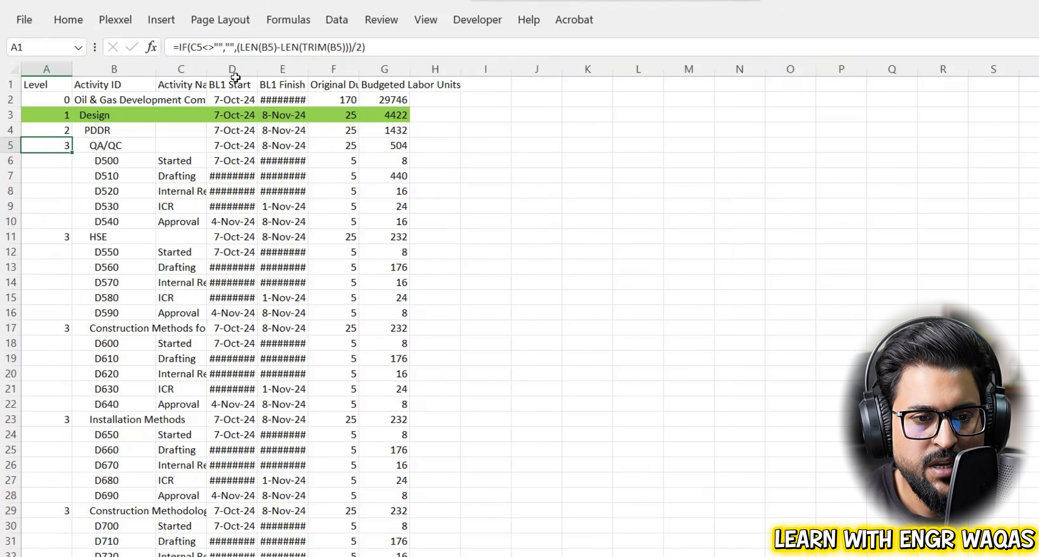
Edit the =$A1=2 conditional formatting rule to give matching cells an orange fill, and apply it.
{"action": "left_click", "coordinate": [81, 22]}
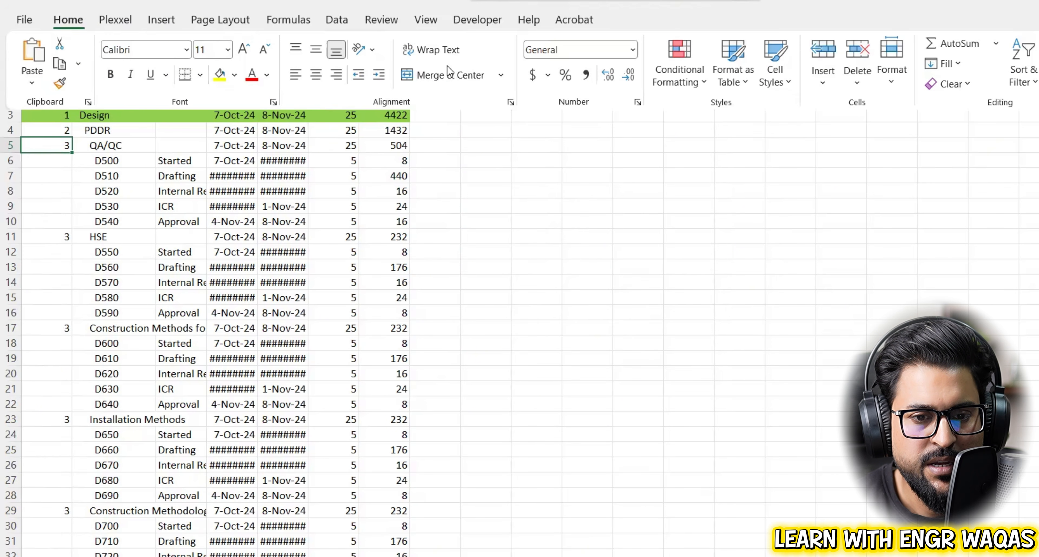
{"action": "left_click", "coordinate": [693, 80]}
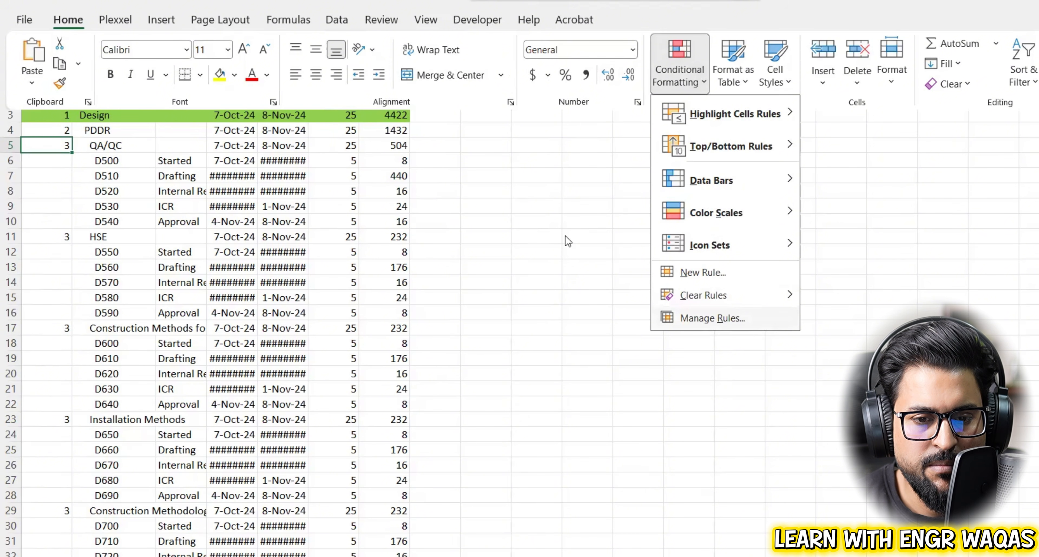
{"action": "left_click", "coordinate": [461, 172]}
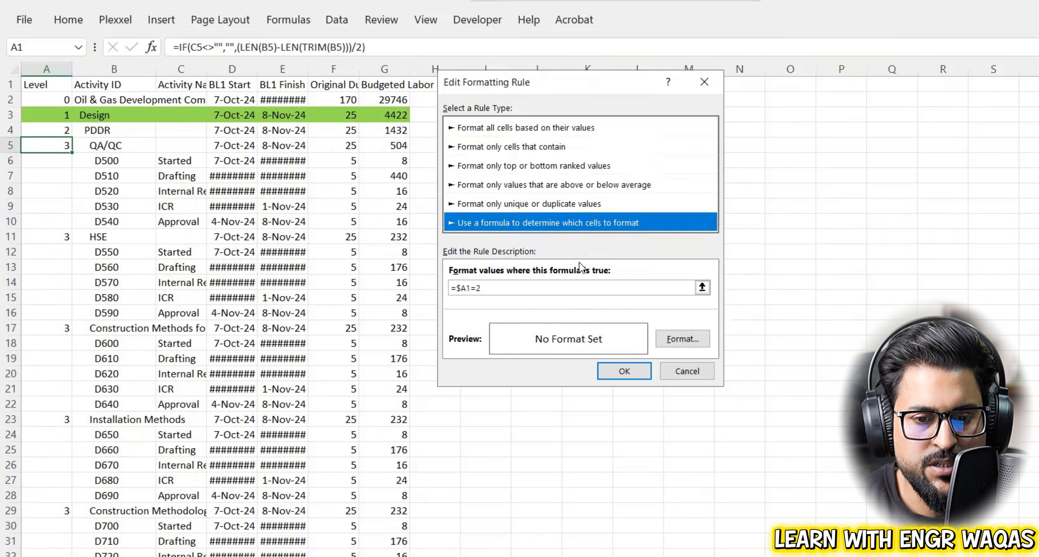
{"action": "left_click", "coordinate": [697, 339]}
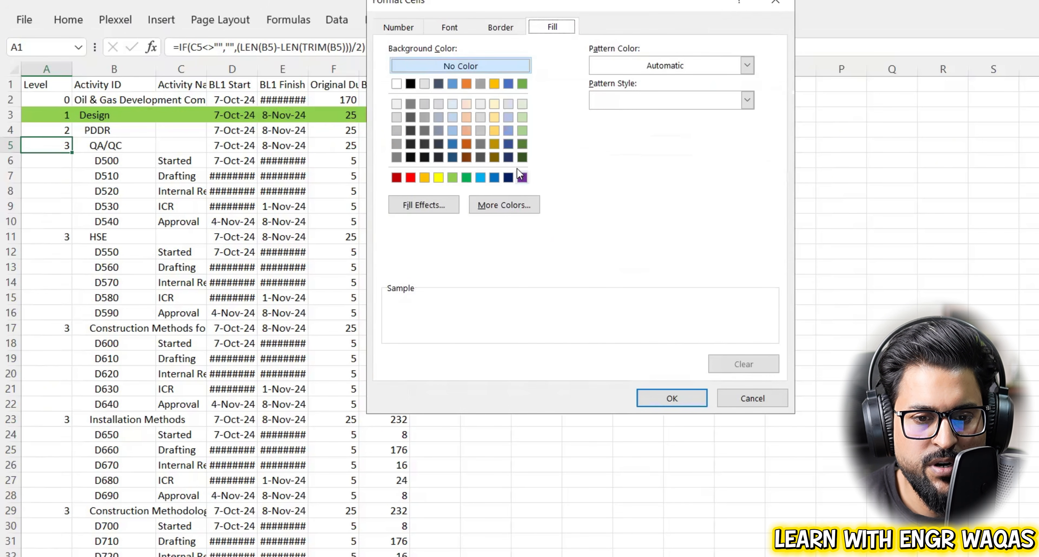
{"action": "left_click", "coordinate": [424, 178]}
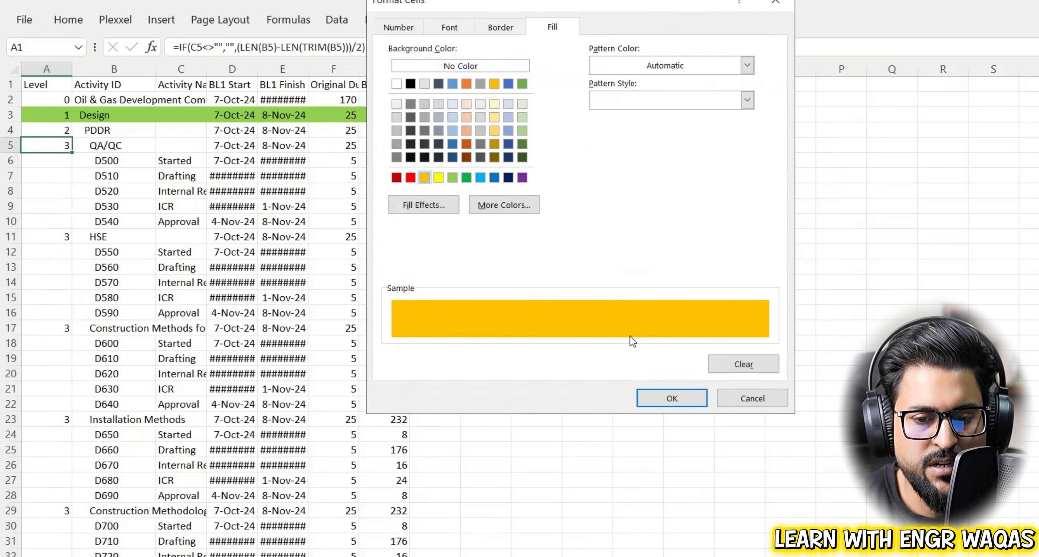
{"action": "left_click", "coordinate": [673, 401]}
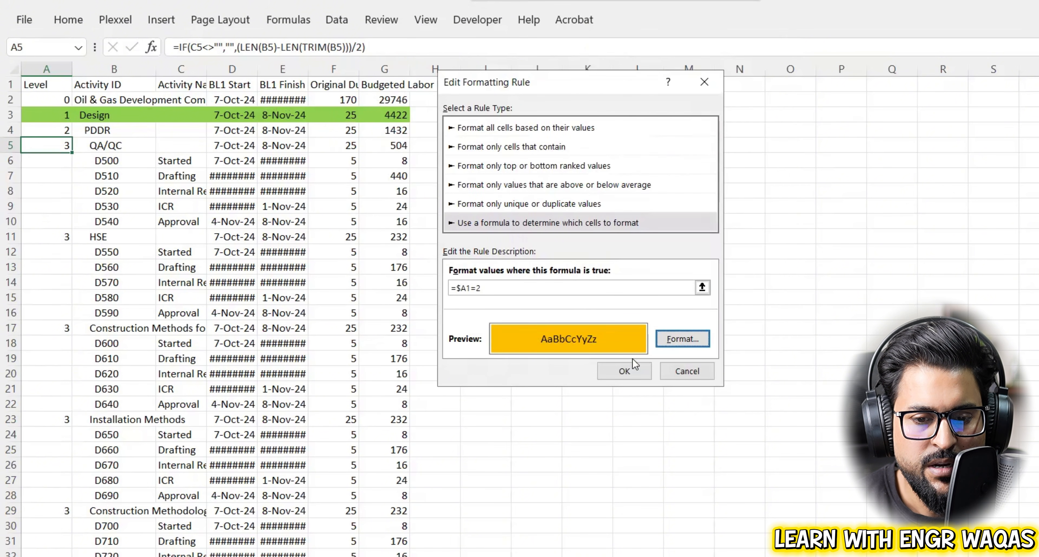
{"action": "left_click", "coordinate": [636, 370]}
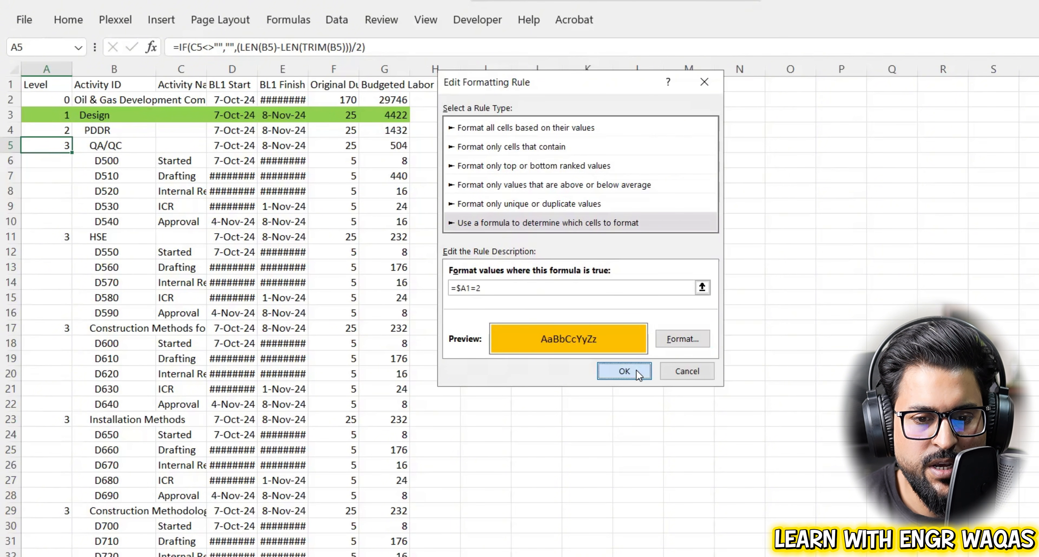
{"action": "left_click", "coordinate": [784, 328]}
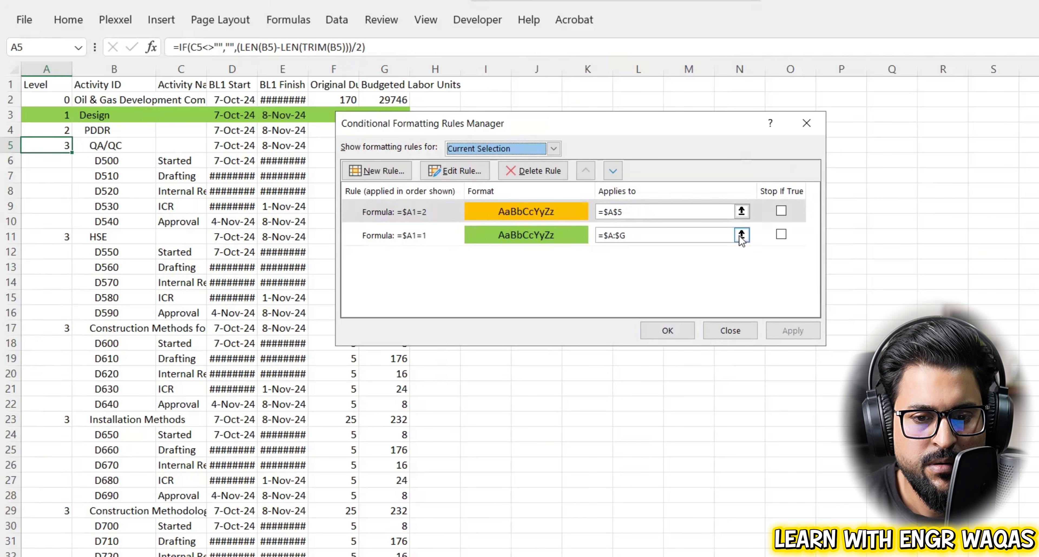
Set the range of the =$A1=2 rule to columns A through G (=$A:$G).
{"action": "left_click", "coordinate": [741, 211]}
{"action": "left_click_drag", "start_coordinate": [25, 71], "coordinate": [383, 76]}
{"action": "left_click", "coordinate": [813, 150]}
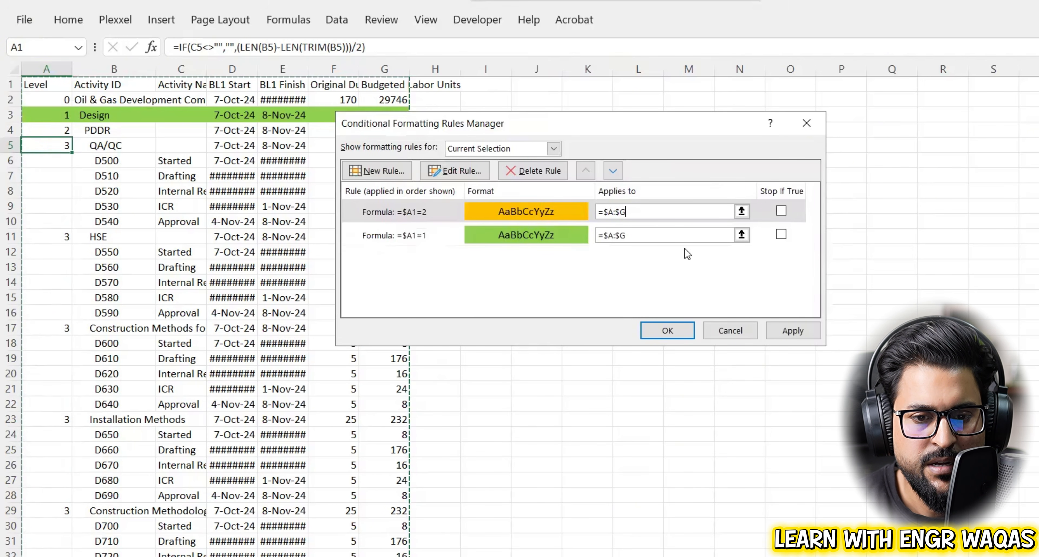
Correct the orange conditional formatting rule's formula to =$A1=2 and apply the rule to the sheet.
{"action": "left_click", "coordinate": [461, 171]}
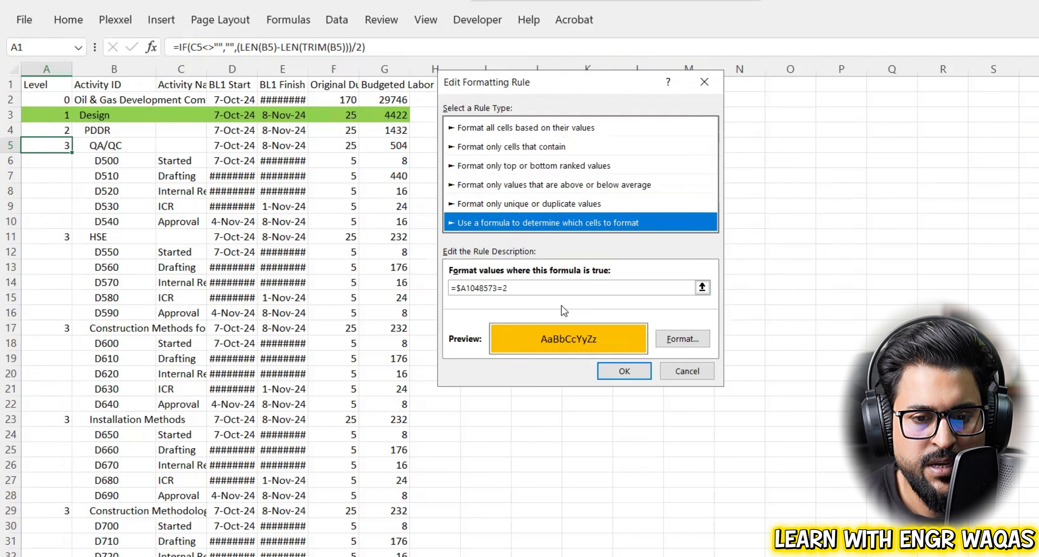
{"action": "left_click", "coordinate": [498, 287]}
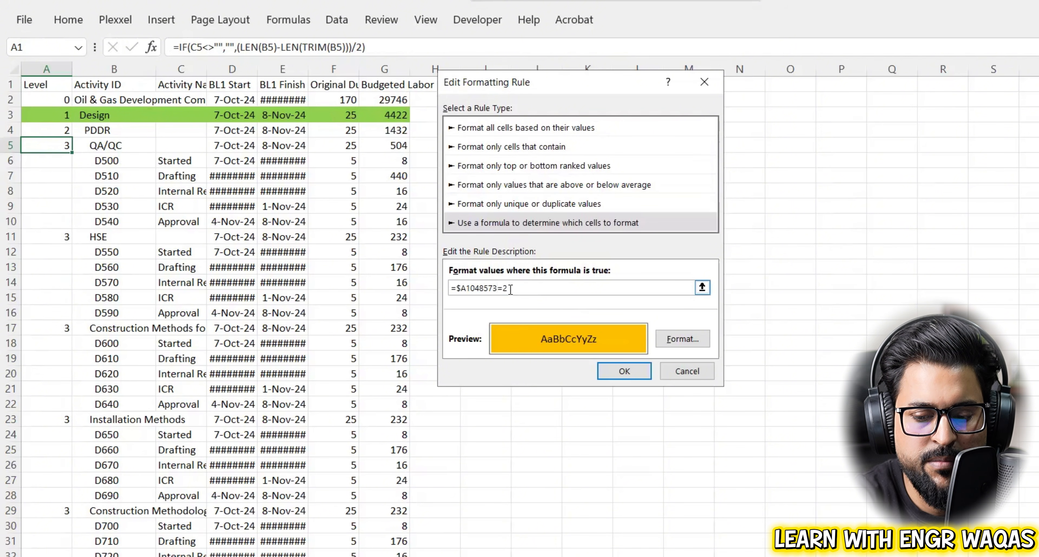
{"action": "key", "text": "BackSpace"}
{"action": "key", "text": "BackSpace"}
{"action": "key", "text": "BackSpace"}
{"action": "key", "text": "BackSpace"}
{"action": "key", "text": "BackSpace"}
{"action": "key", "text": "BackSpace"}
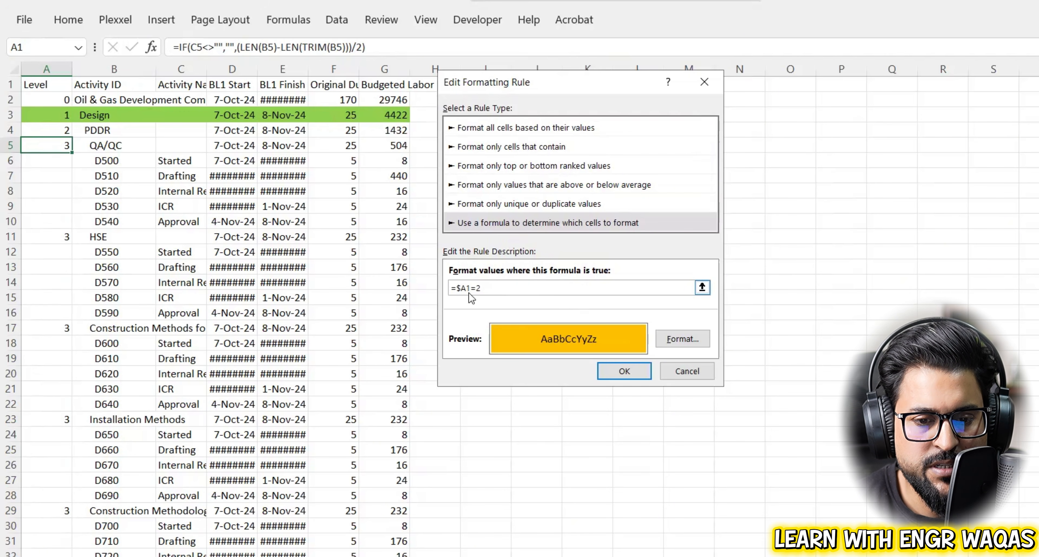
{"action": "left_click", "coordinate": [626, 371]}
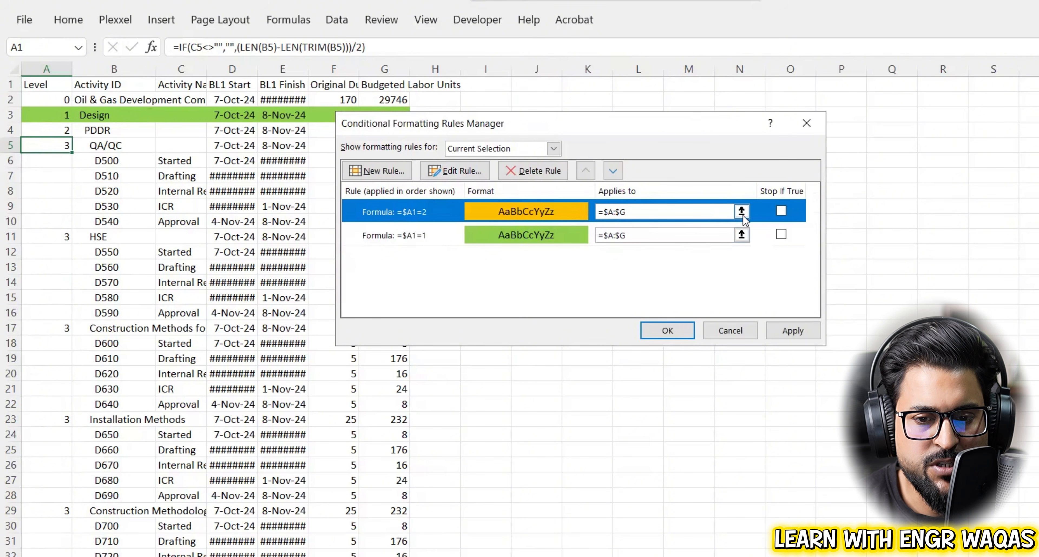
{"action": "left_click", "coordinate": [787, 332]}
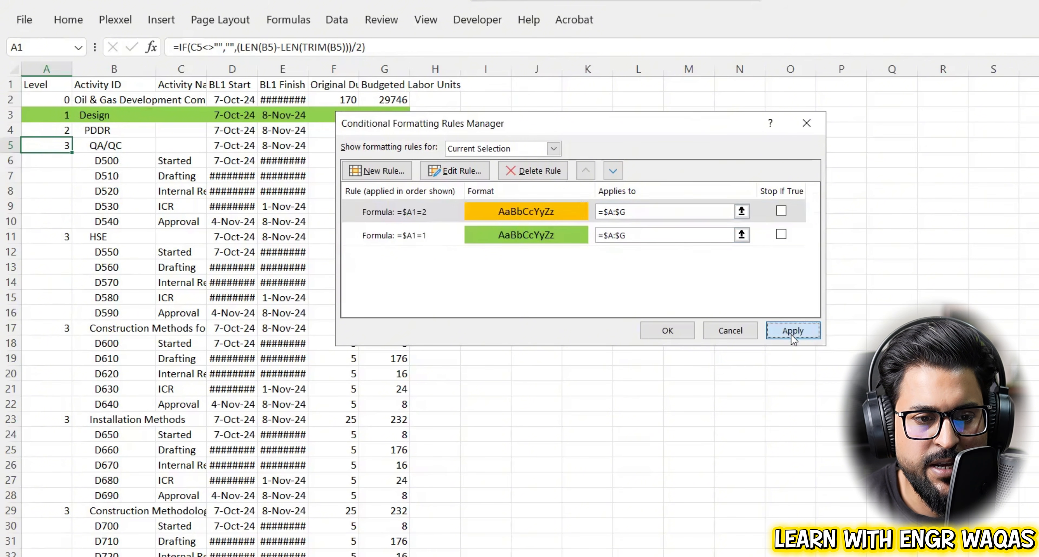
{"action": "left_click", "coordinate": [684, 331]}
Check the orange highlighting of the level 2 rows throughout the schedule.
{"action": "scroll", "coordinate": [358, 248], "scroll_direction": "down", "scroll_amount": 4}
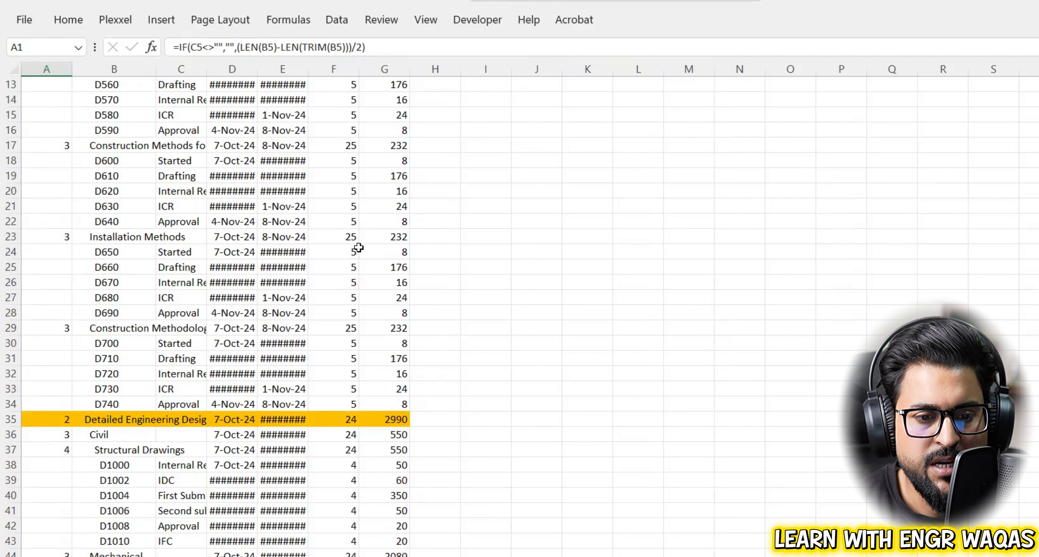
{"action": "scroll", "coordinate": [359, 248], "scroll_direction": "down", "scroll_amount": 20}
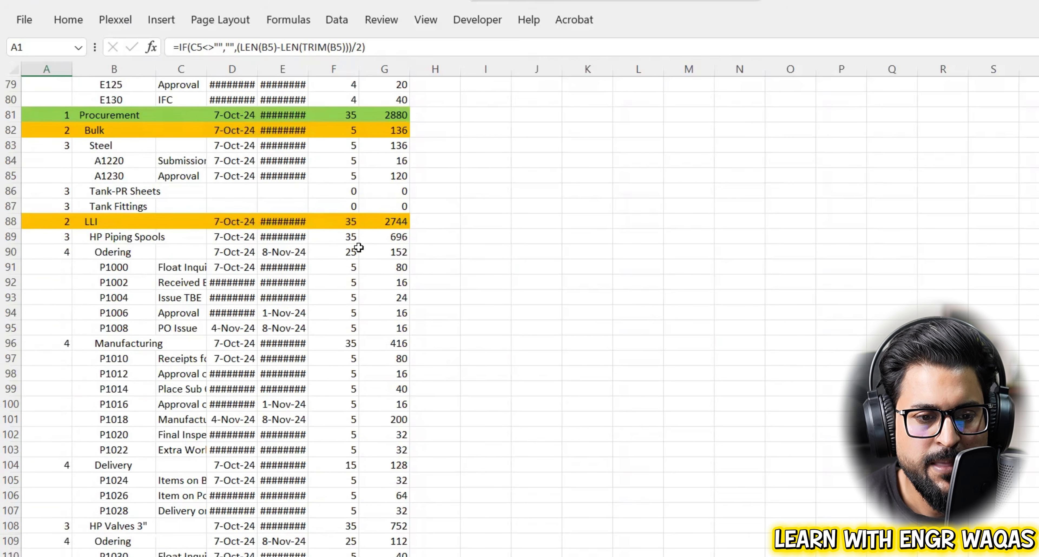
{"action": "scroll", "coordinate": [358, 248], "scroll_direction": "down", "scroll_amount": 16}
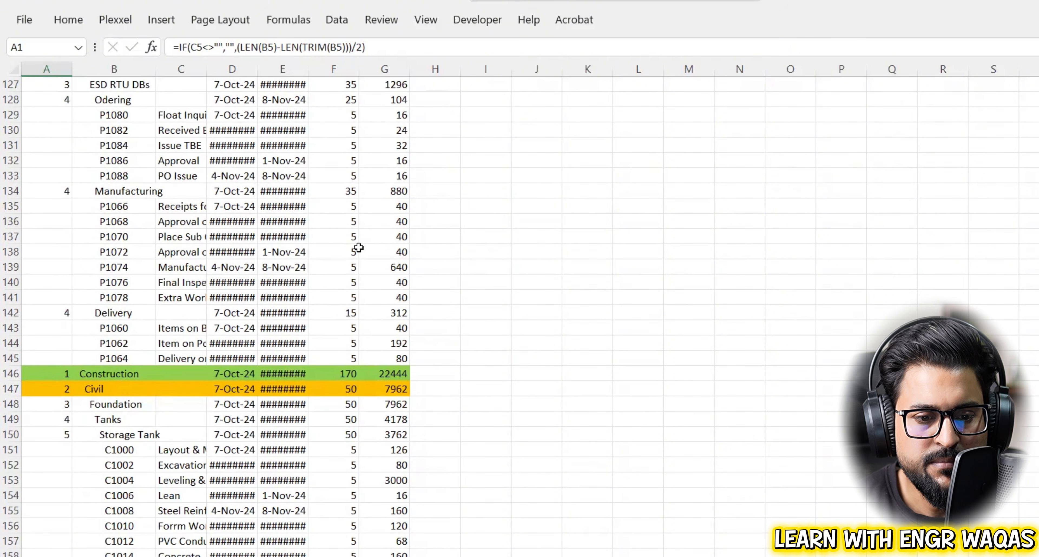
{"action": "scroll", "coordinate": [358, 248], "scroll_direction": "down", "scroll_amount": 4}
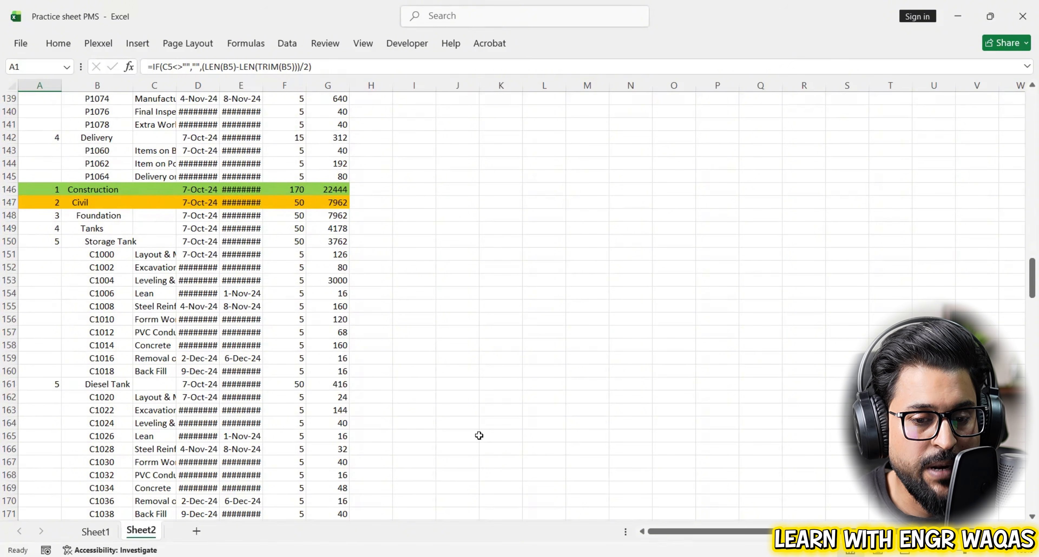
Delete the Level column from Sheet1.
{"action": "left_click", "coordinate": [97, 532]}
{"action": "left_click", "coordinate": [55, 86]}
{"action": "right_click", "coordinate": [55, 86]}
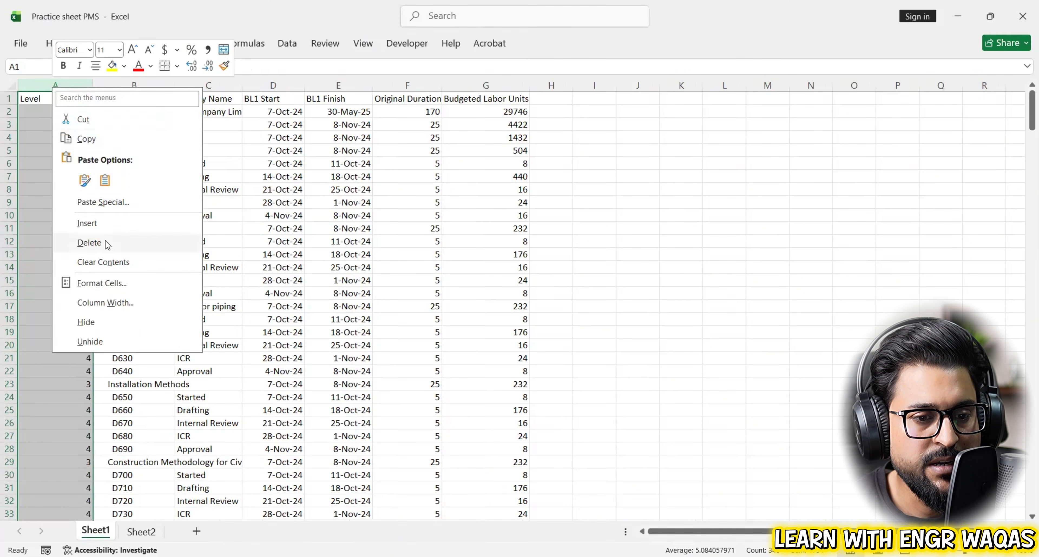
{"action": "left_click", "coordinate": [105, 245]}
{"action": "left_click", "coordinate": [597, 228]}
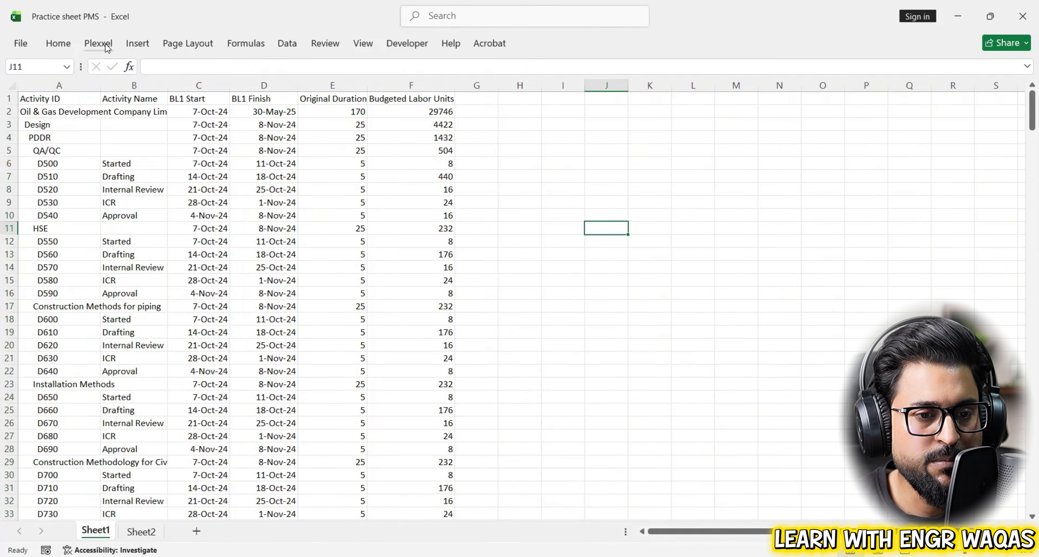
Apply Plexxel WBS Coloring to the Sheet1 schedule and group its rows by WBS level.
{"action": "left_click", "coordinate": [99, 43]}
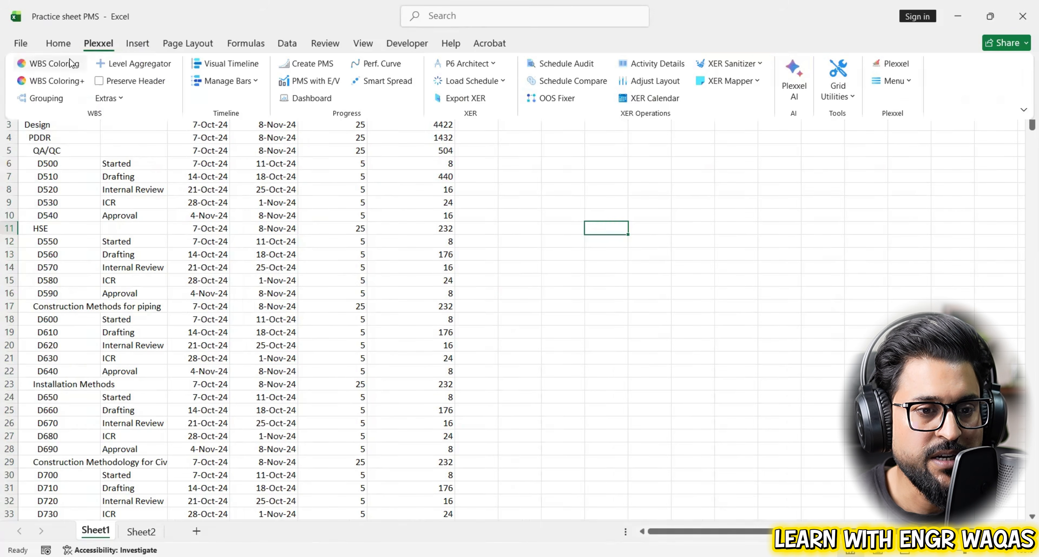
{"action": "left_click", "coordinate": [66, 65]}
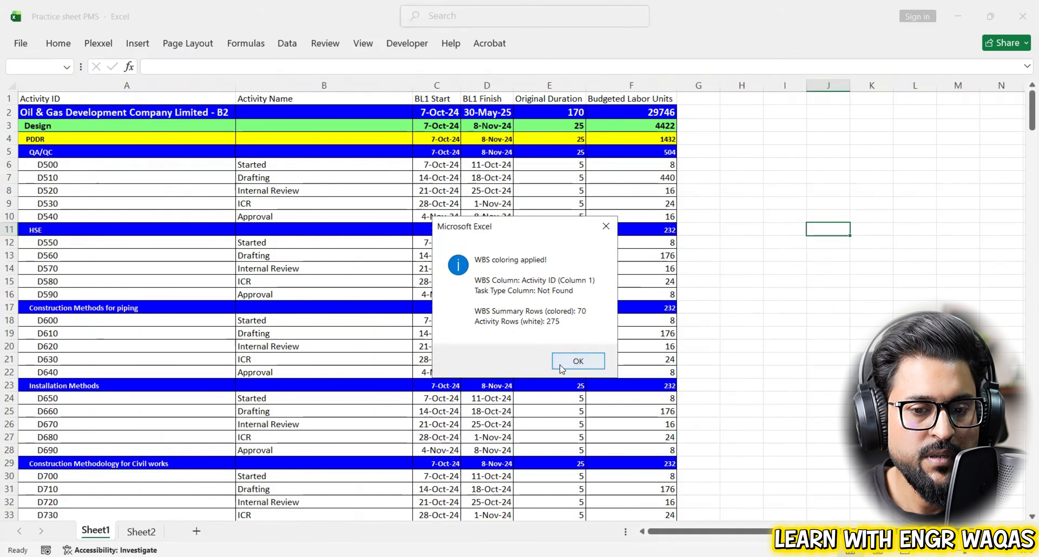
{"action": "left_click", "coordinate": [562, 368]}
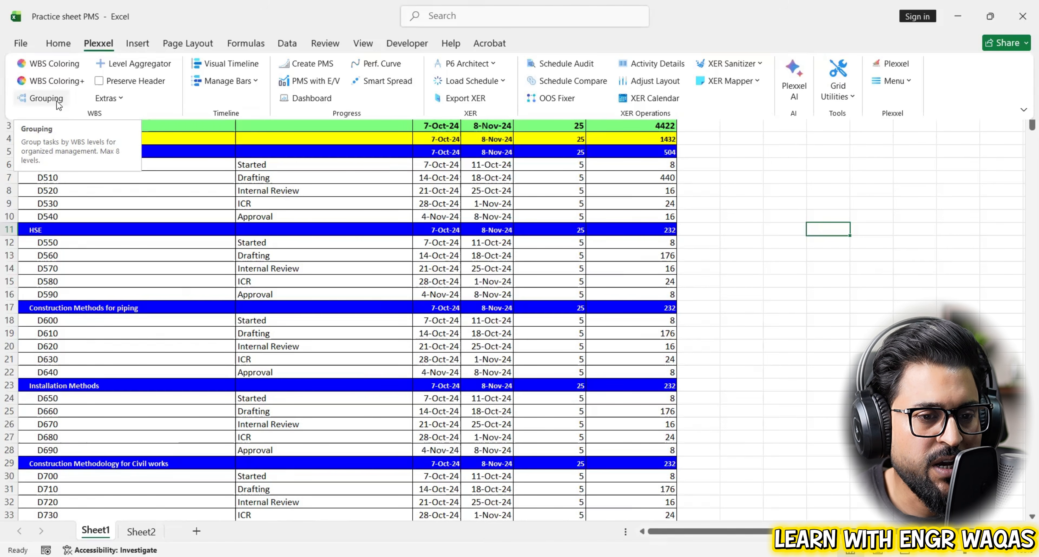
{"action": "left_click", "coordinate": [57, 101]}
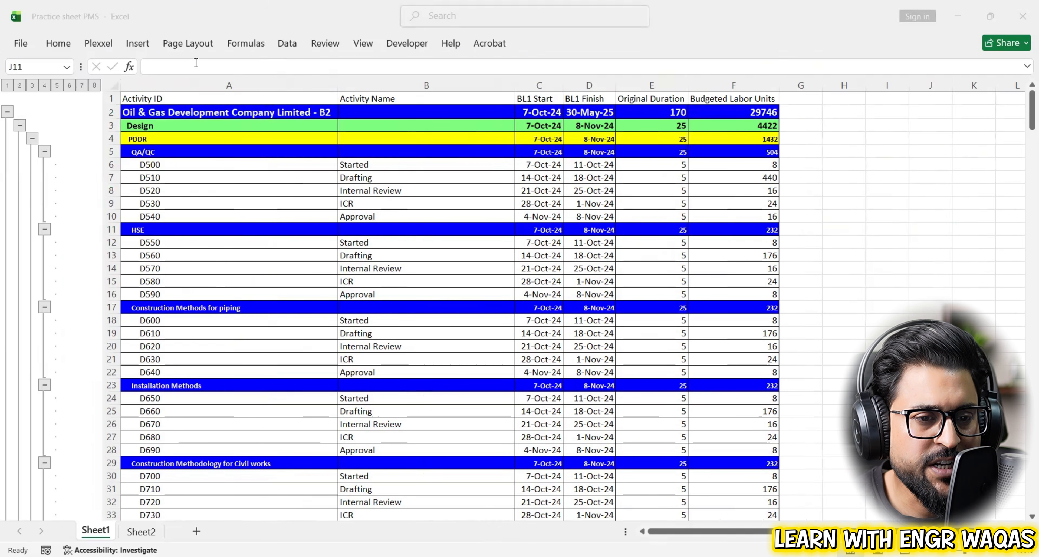
Draw a weekly Plexxel Visual Timeline for the schedule, using BL1 Start (column C) as start dates and BL1 Finish (column D) as finish dates.
{"action": "left_click", "coordinate": [107, 49]}
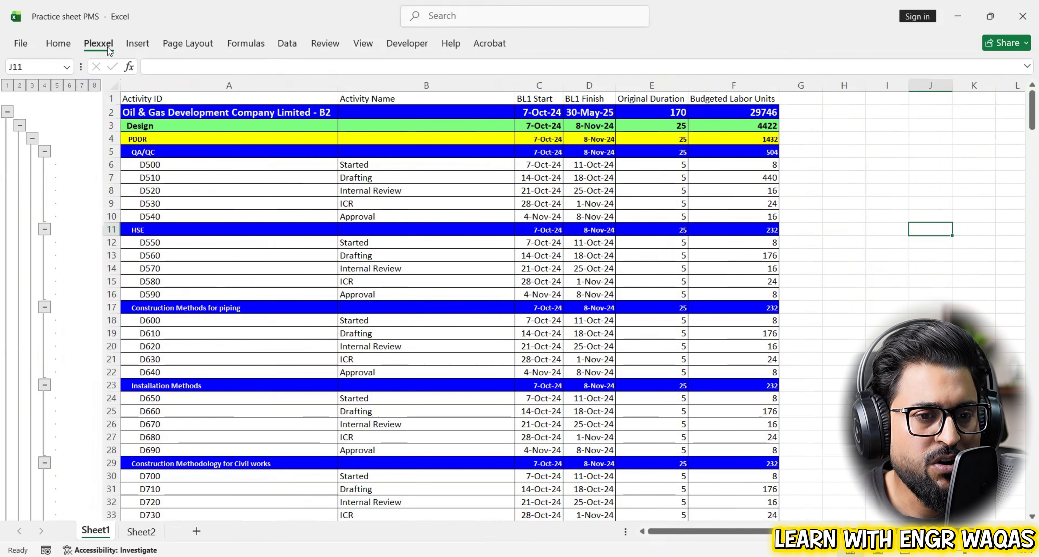
{"action": "left_click", "coordinate": [107, 48]}
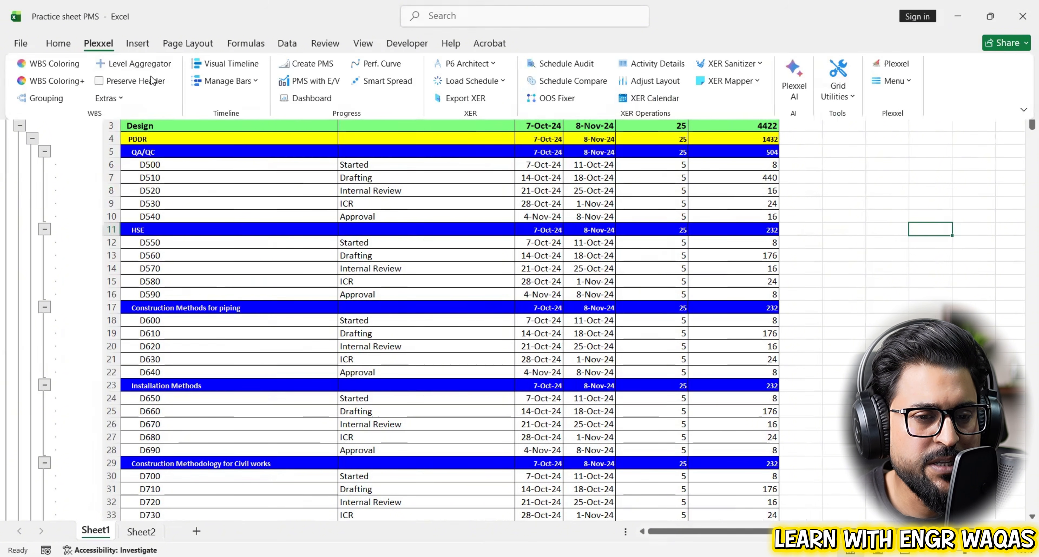
{"action": "left_click", "coordinate": [217, 67]}
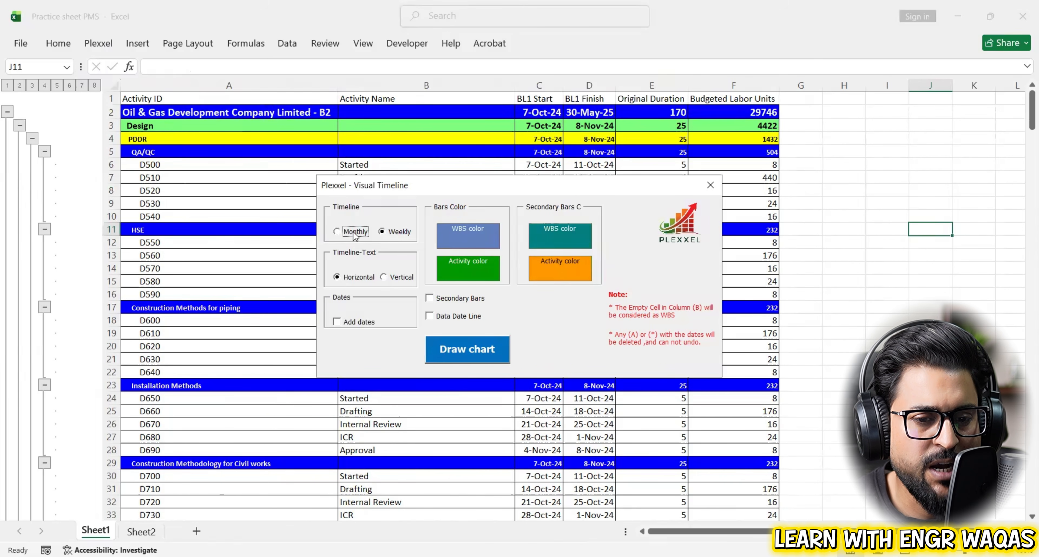
{"action": "left_click", "coordinate": [398, 233]}
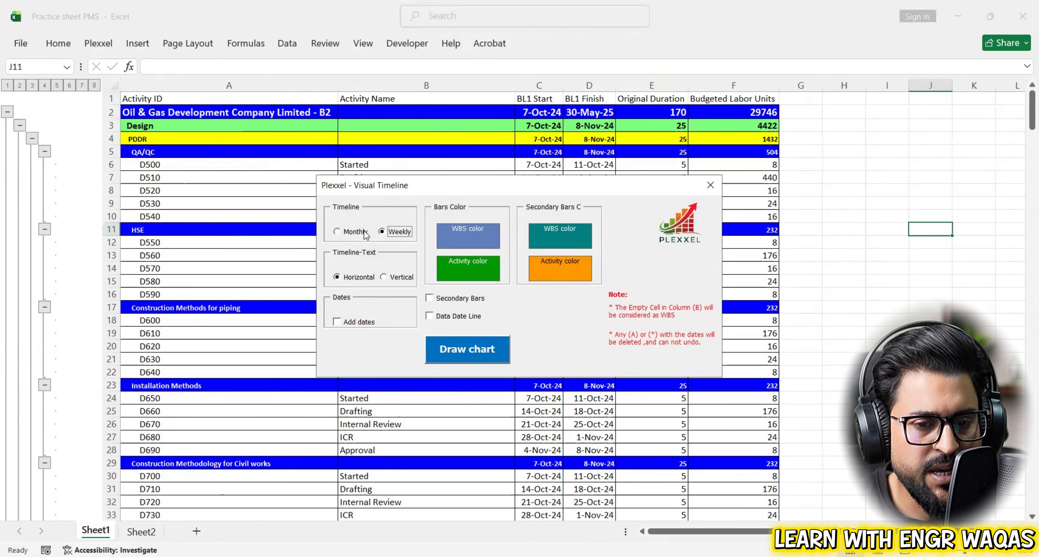
{"action": "left_click", "coordinate": [461, 352]}
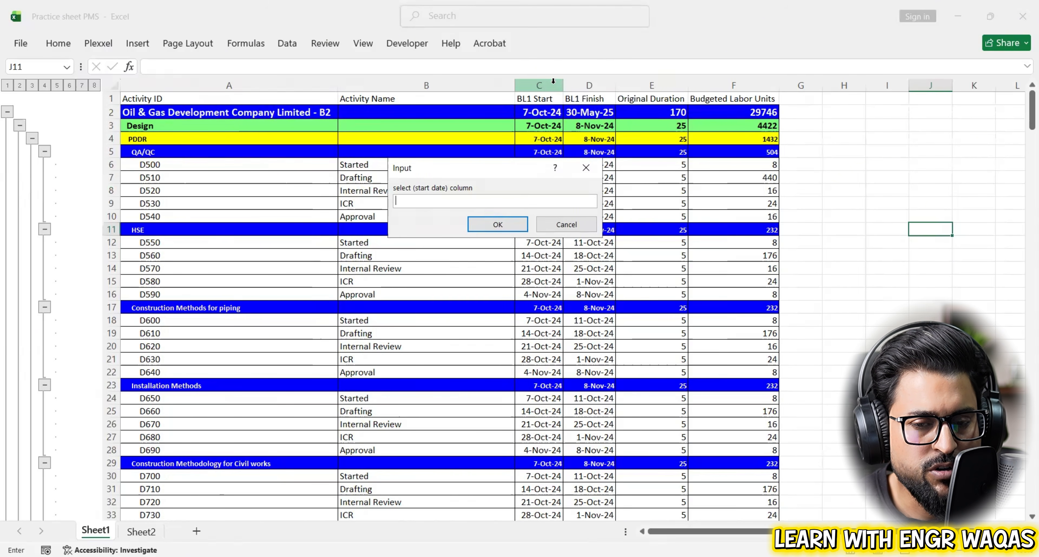
{"action": "left_click", "coordinate": [546, 83]}
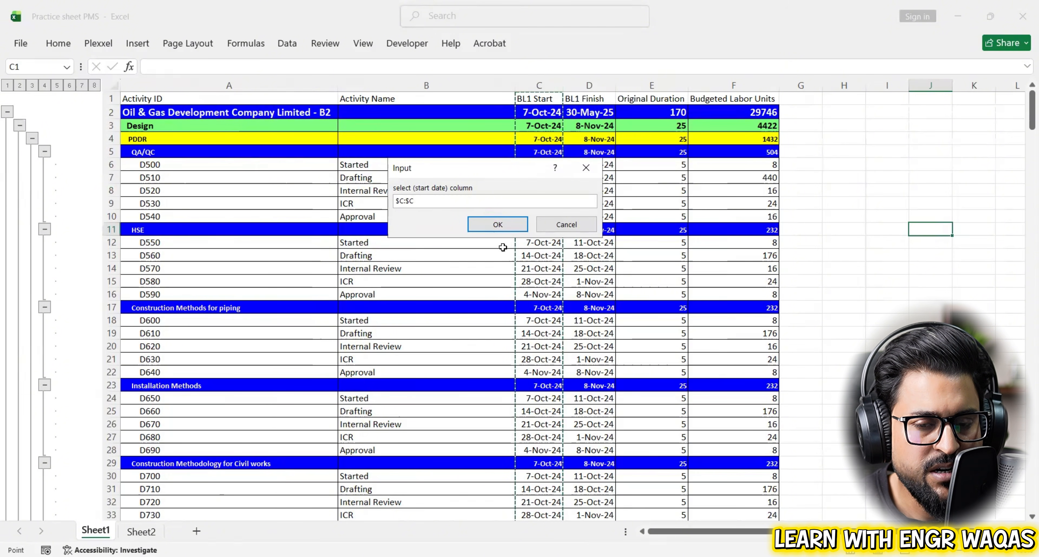
{"action": "left_click", "coordinate": [501, 225]}
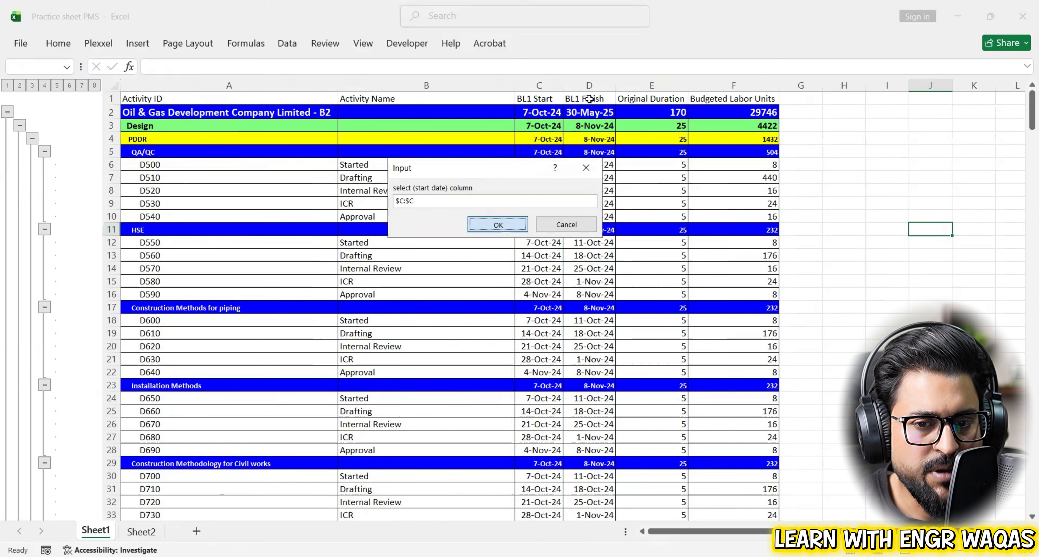
{"action": "left_click", "coordinate": [589, 85]}
{"action": "left_click", "coordinate": [513, 226]}
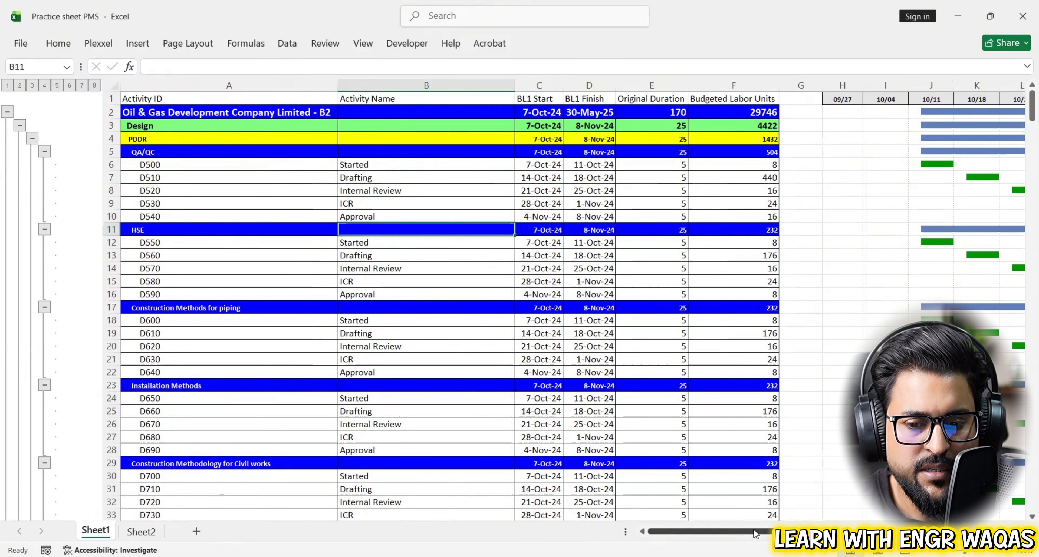
{"action": "left_click_drag", "start_coordinate": [753, 530], "coordinate": [875, 270]}
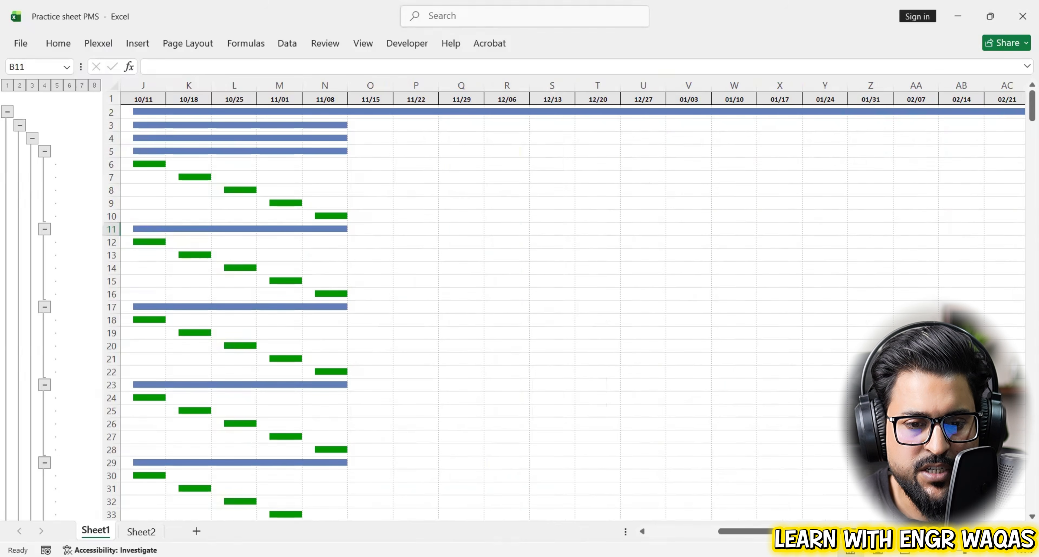
{"action": "scroll", "coordinate": [760, 303], "scroll_direction": "left", "scroll_amount": 3}
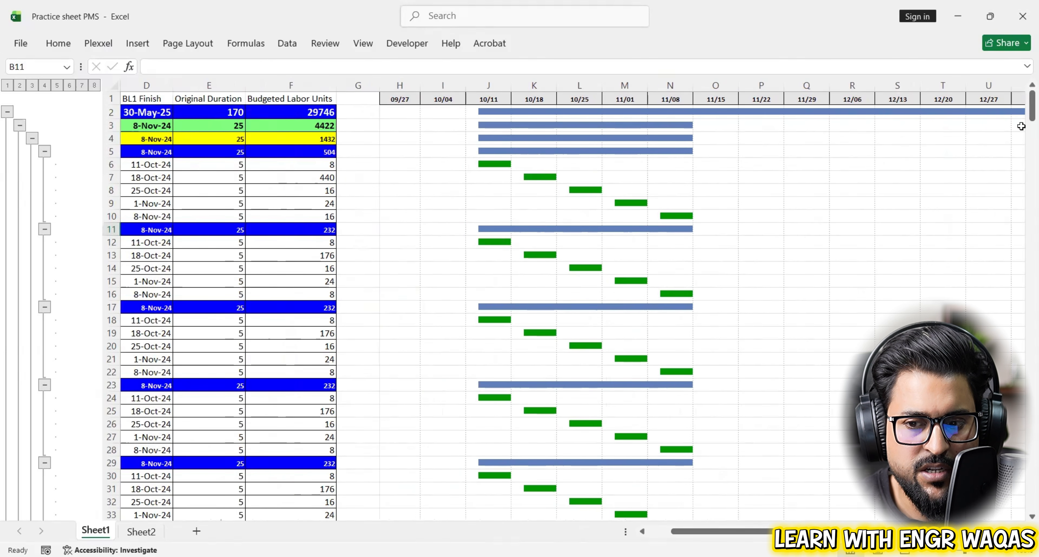
{"action": "mouse_move", "coordinate": [1030, 107]}
{"action": "left_mouse_down"}
{"action": "mouse_move", "coordinate": [1022, 340]}
{"action": "mouse_move", "coordinate": [1023, 101]}
{"action": "left_mouse_up"}
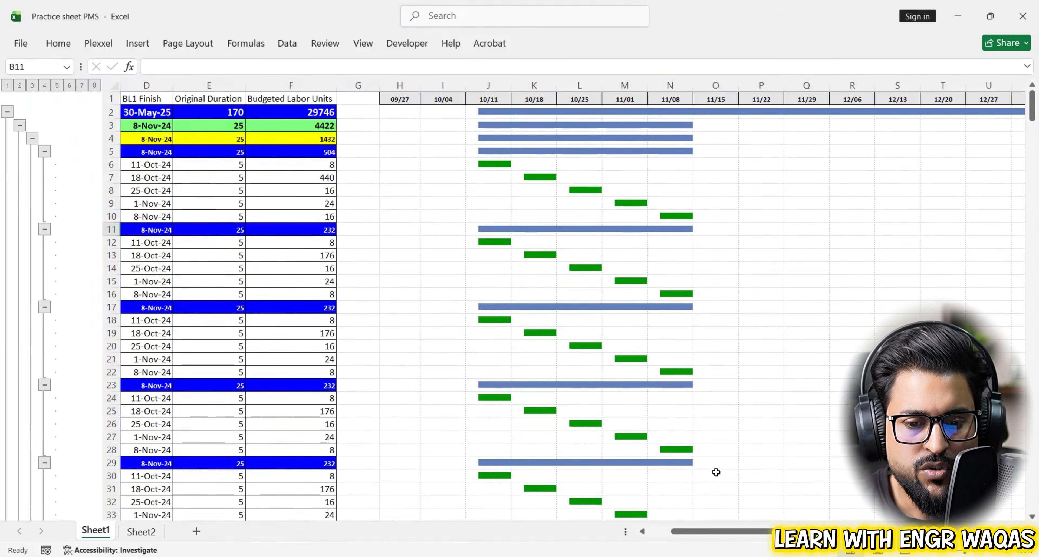